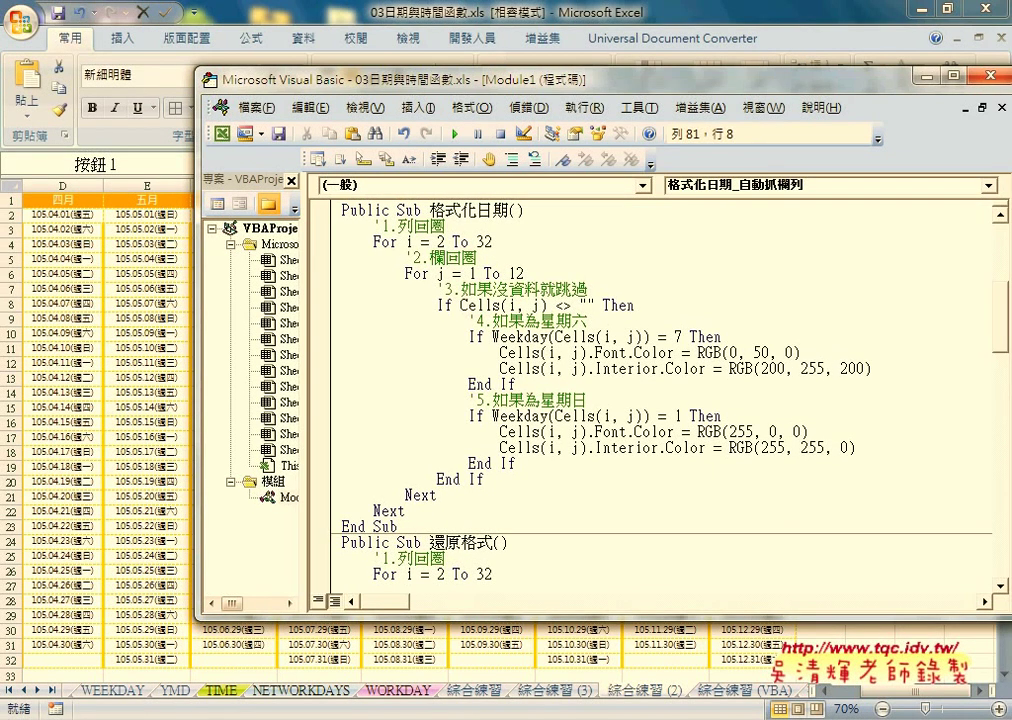
# Step: Bring 程式碼.docx to the front and scroll up to Public Sub 格式化日期()
pyautogui.click(395, 585)
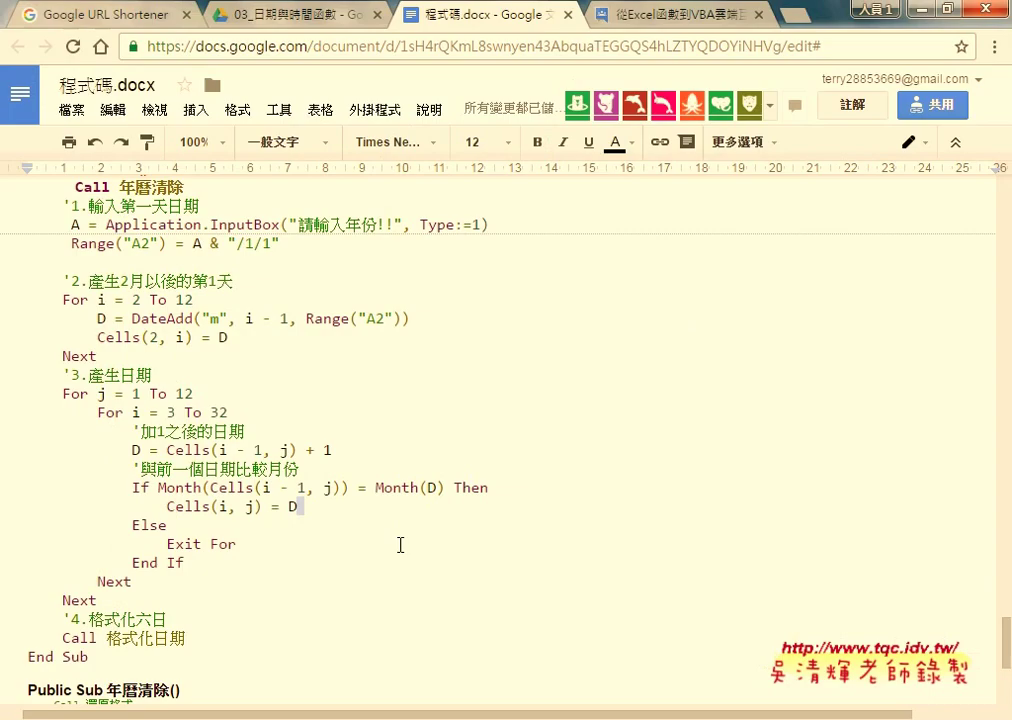
pyautogui.scroll(4, 396, 388)
pyautogui.scroll(3, 396, 388)
pyautogui.scroll(2, 396, 388)
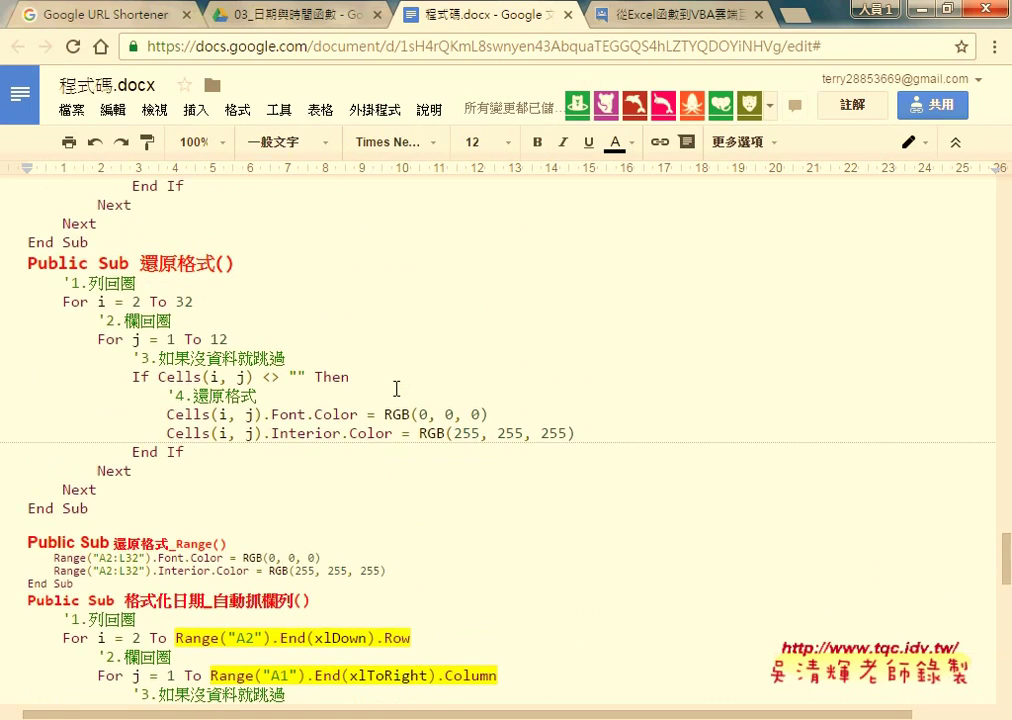
pyautogui.scroll(3, 396, 388)
pyautogui.scroll(2, 396, 388)
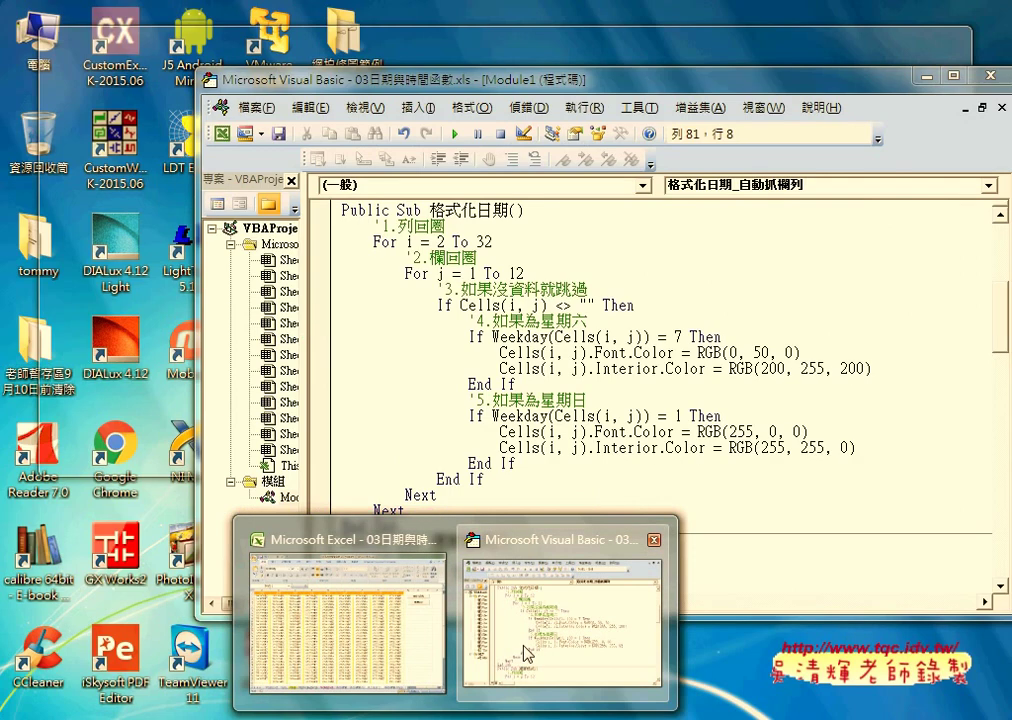
# Step: Show Module1 of 03日期與時間函數.xls in the VBA editor with a wider Project pane
pyautogui.click(413, 510)
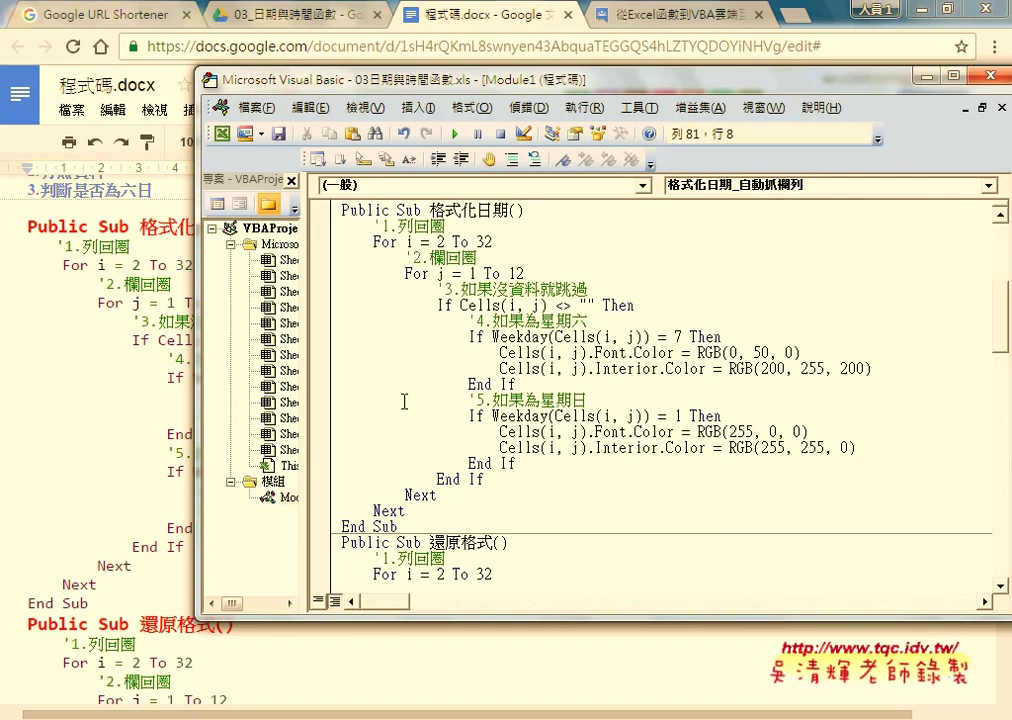
pyautogui.moveTo(311, 384); pyautogui.dragTo(389, 384)
pyautogui.click(302, 497)
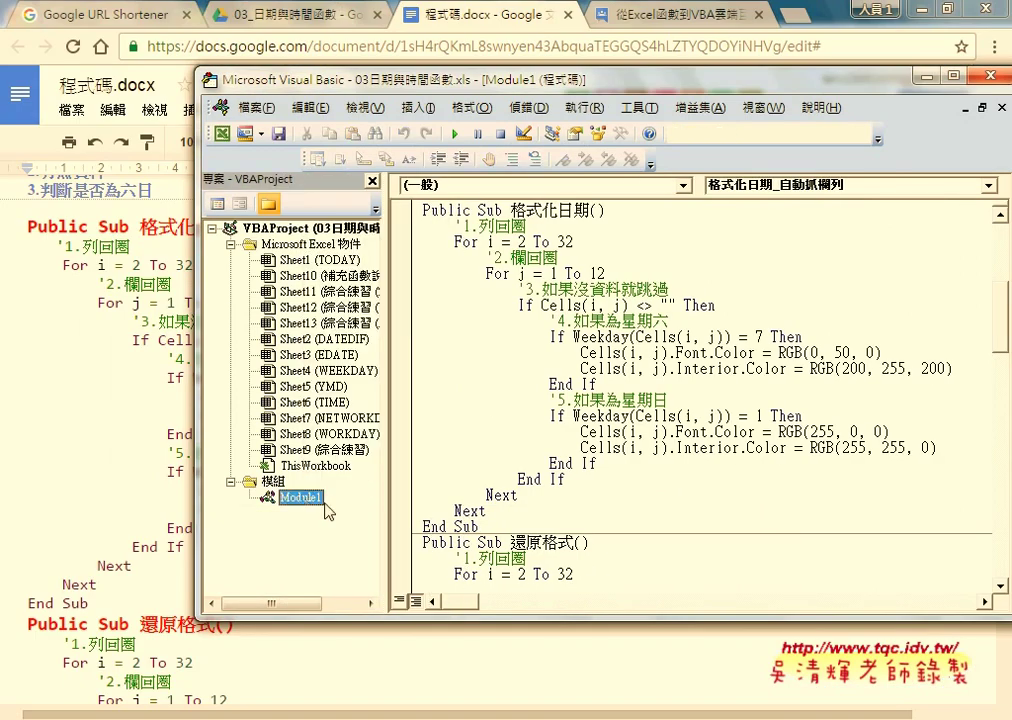
# Step: Compare the notes' 格式化日期 code with Module1's sub, then minimize Chrome
pyautogui.moveTo(26, 222)
pyautogui.mouseDown()
pyautogui.moveTo(134, 258)
pyautogui.moveTo(208, 599)
pyautogui.mouseUp()
pyautogui.hotkey('ctrl', 'c')
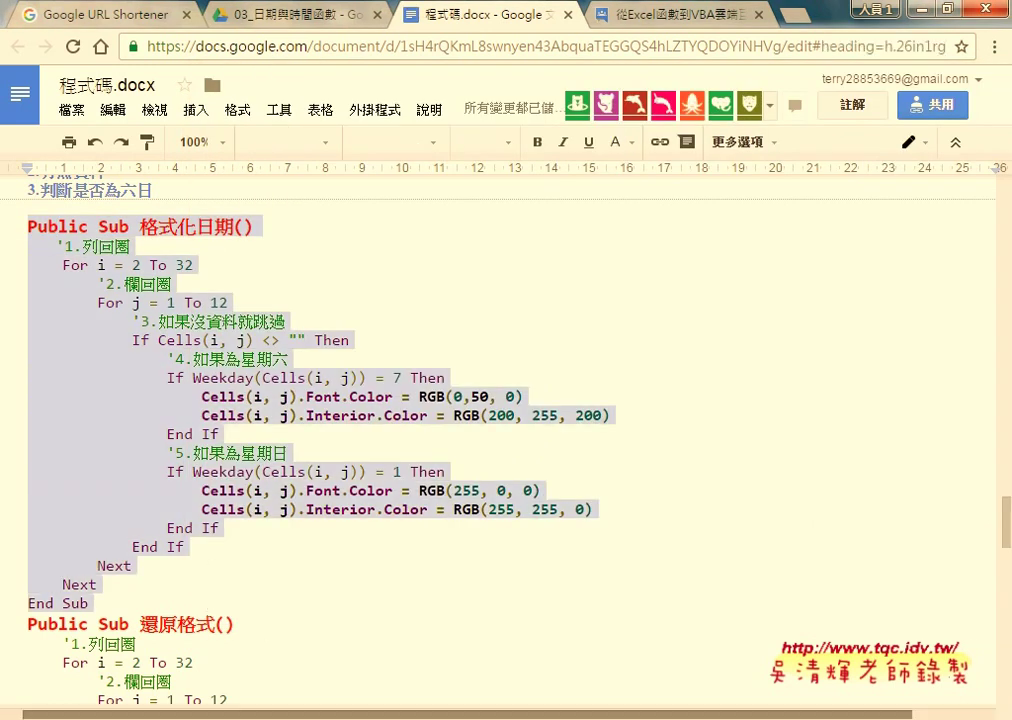
pyautogui.click(543, 600)
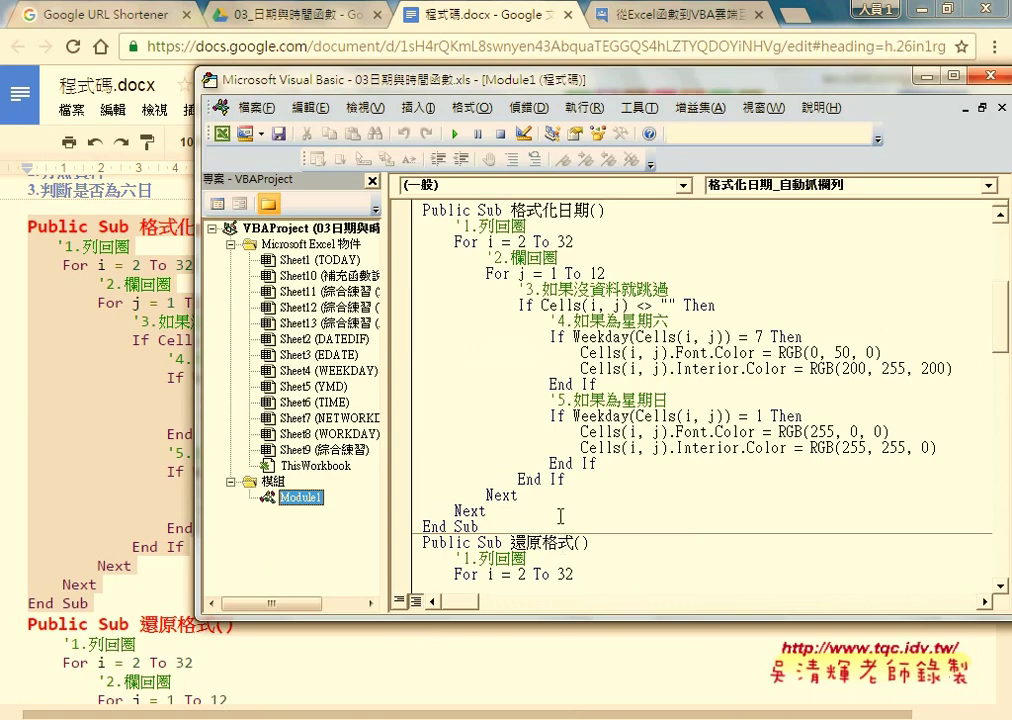
pyautogui.moveTo(480, 527); pyautogui.dragTo(413, 209)
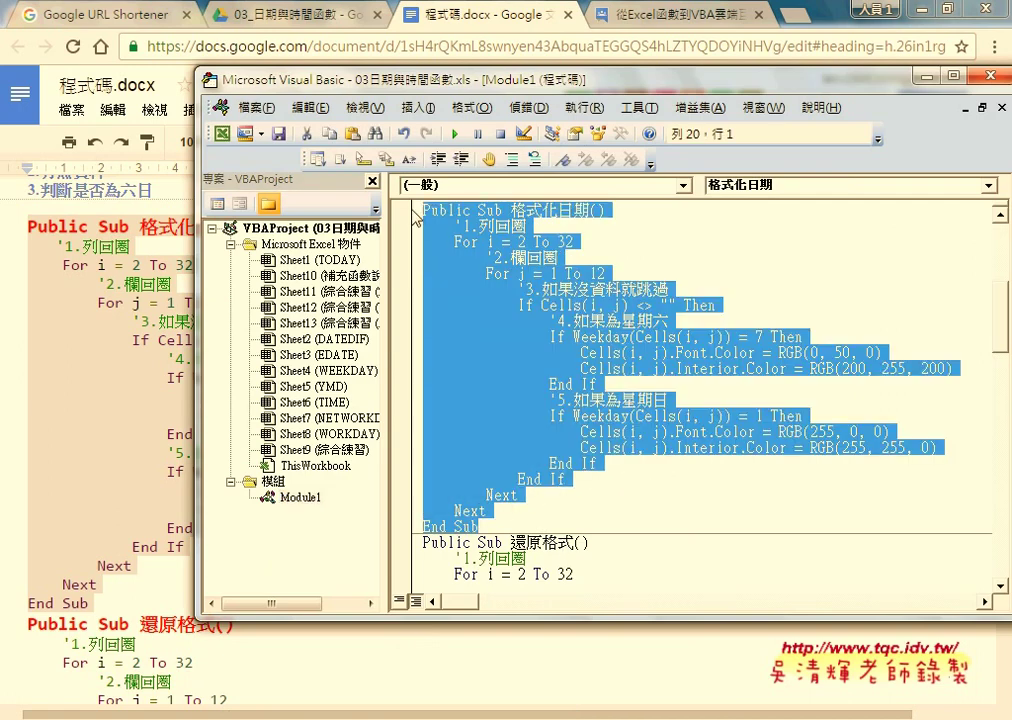
pyautogui.click(947, 9)
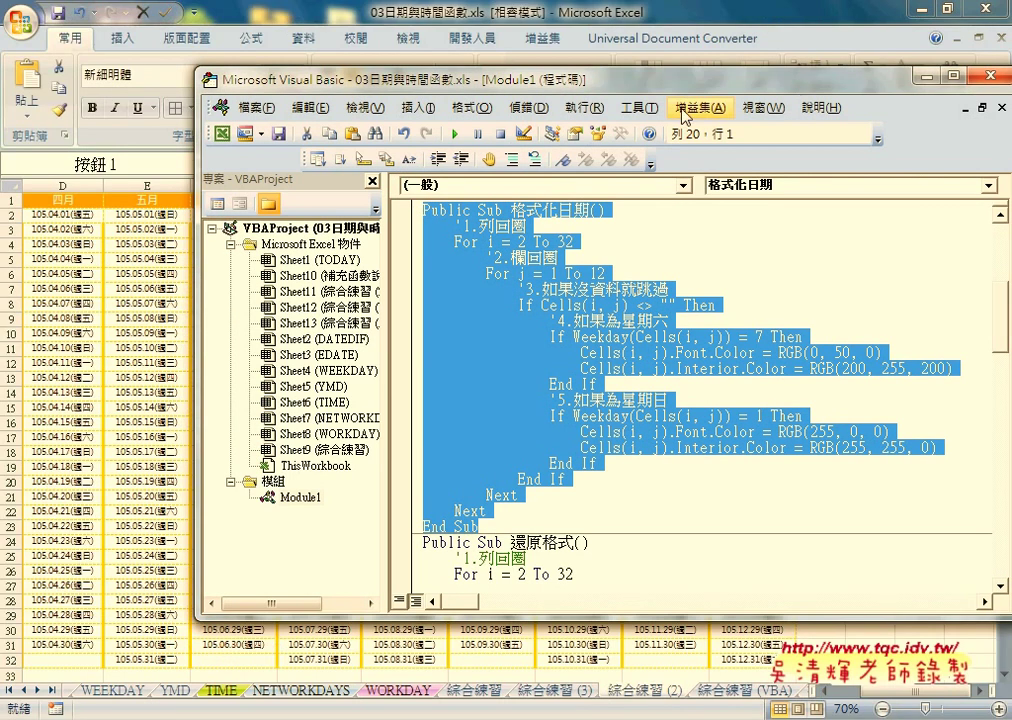
# Step: Run 格式化日期 to colour Saturdays green and Sundays yellow on the calendar
pyautogui.moveTo(603, 88)
pyautogui.mouseDown()
pyautogui.moveTo(668, 155)
pyautogui.moveTo(565, 262)
pyautogui.moveTo(515, 281)
pyautogui.mouseUp()
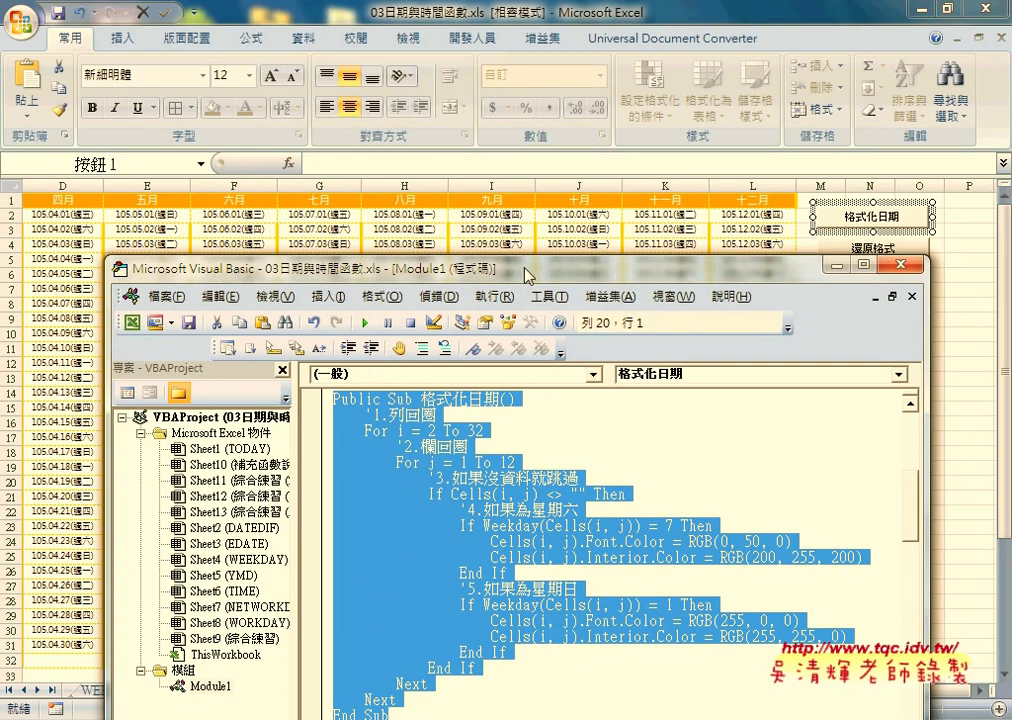
pyautogui.click(447, 462)
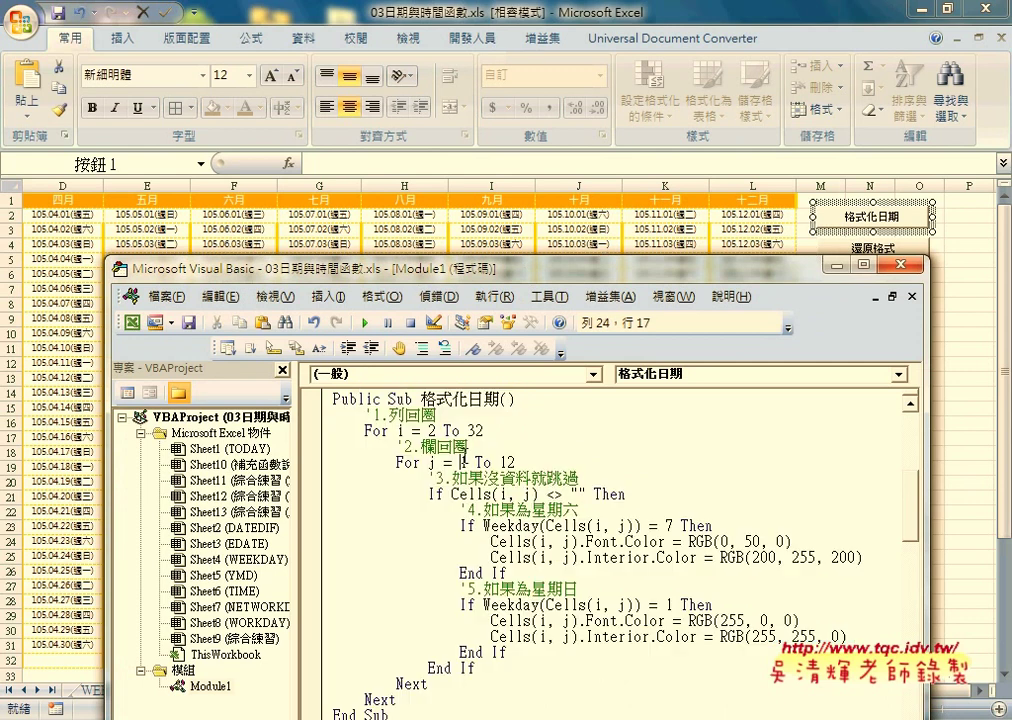
pyautogui.click(367, 322)
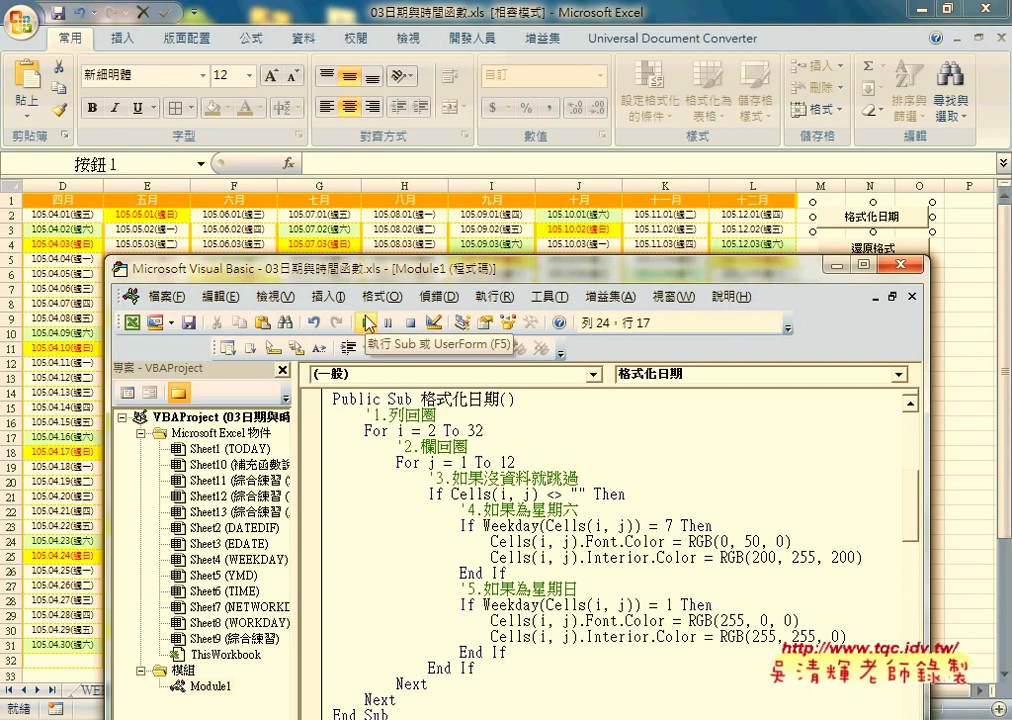
# Step: Run the 還原格式 macro to clear the weekend colours again
pyautogui.moveTo(384, 267)
pyautogui.mouseDown()
pyautogui.moveTo(525, 345)
pyautogui.moveTo(415, 147)
pyautogui.mouseUp()
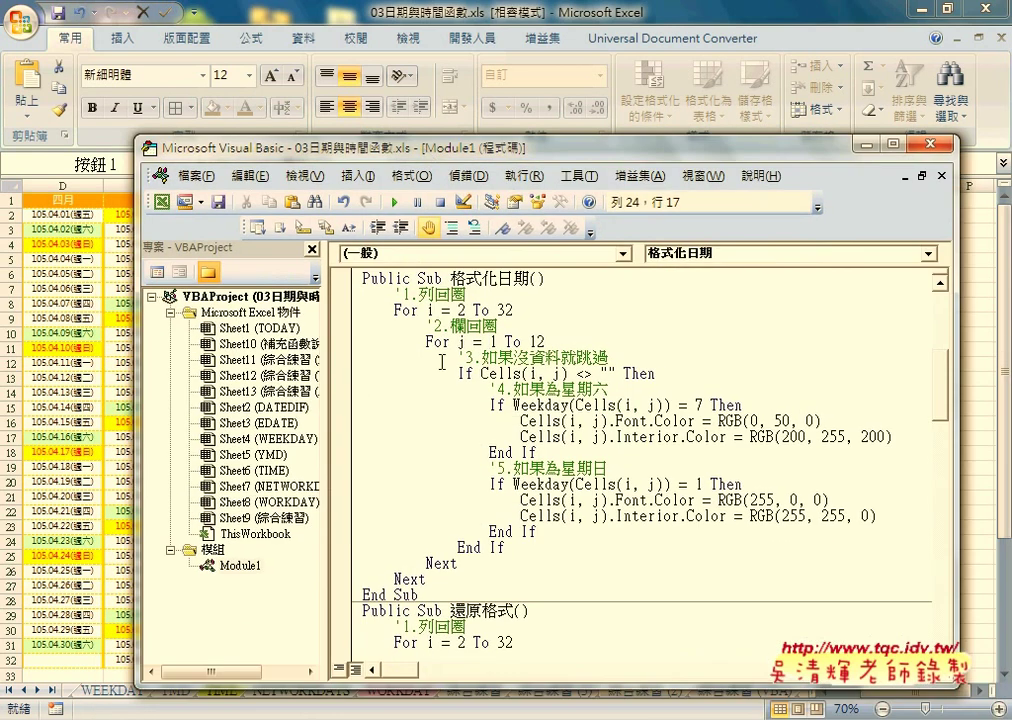
pyautogui.scroll(-2, 463, 297)
pyautogui.click(459, 289)
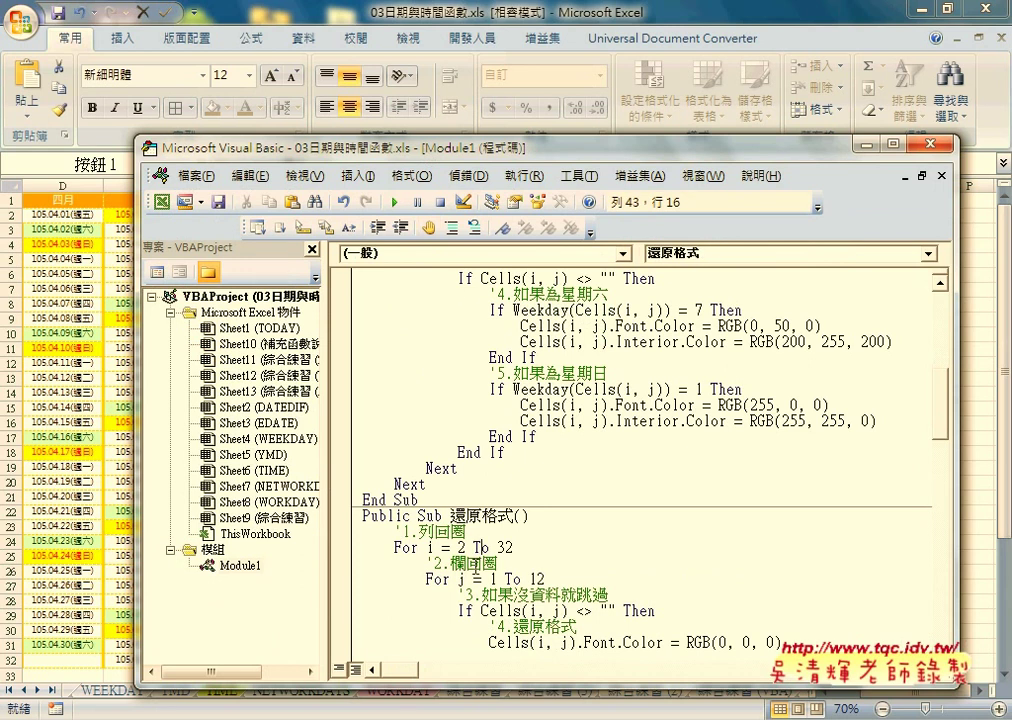
pyautogui.click(440, 563)
pyautogui.click(396, 201)
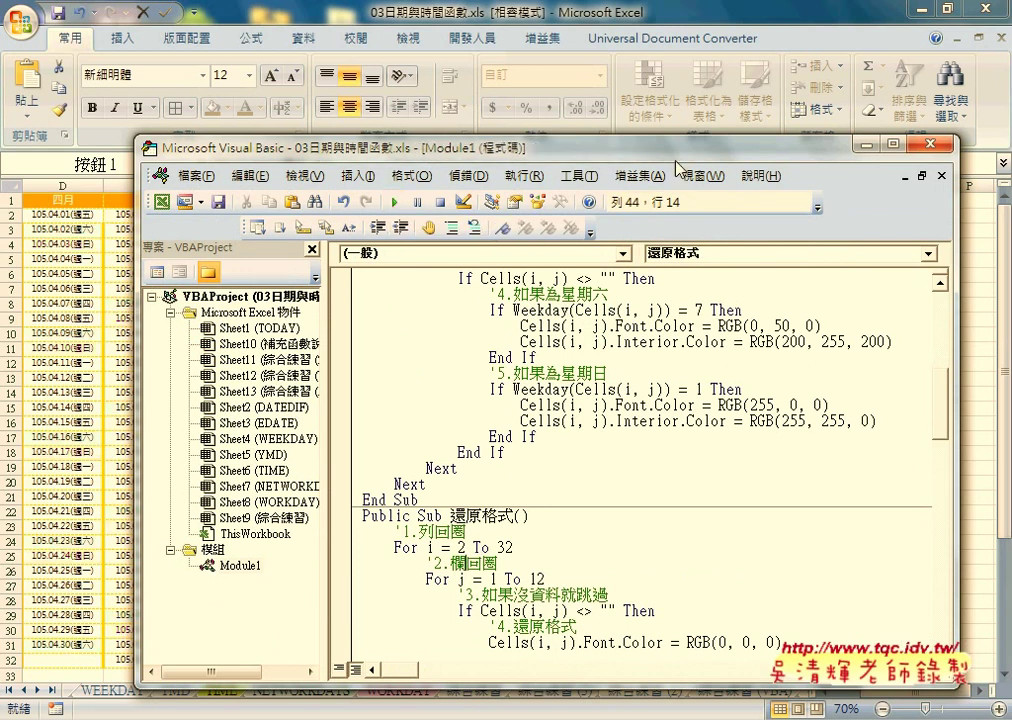
pyautogui.click(511, 372)
# Step: Rerun 格式化日期 so Saturdays turn green and Sundays yellow
pyautogui.click(396, 202)
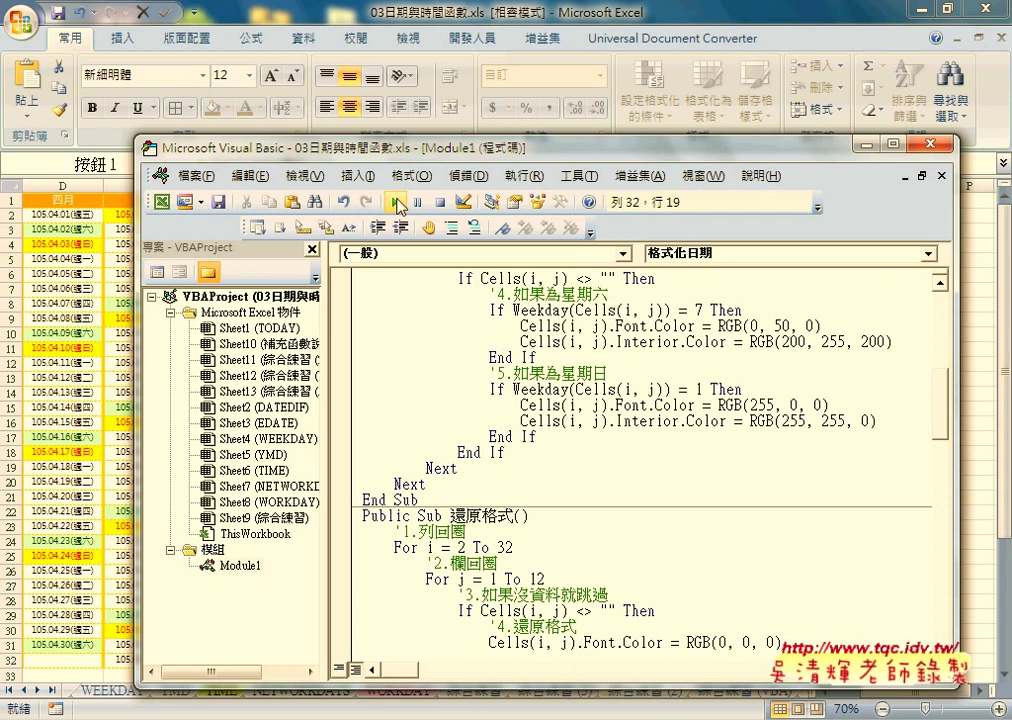
# Step: Draw a new Form Control button, 按鈕 3, below the 還原格式 button beside the calendar
pyautogui.click(866, 151)
pyautogui.click(860, 318)
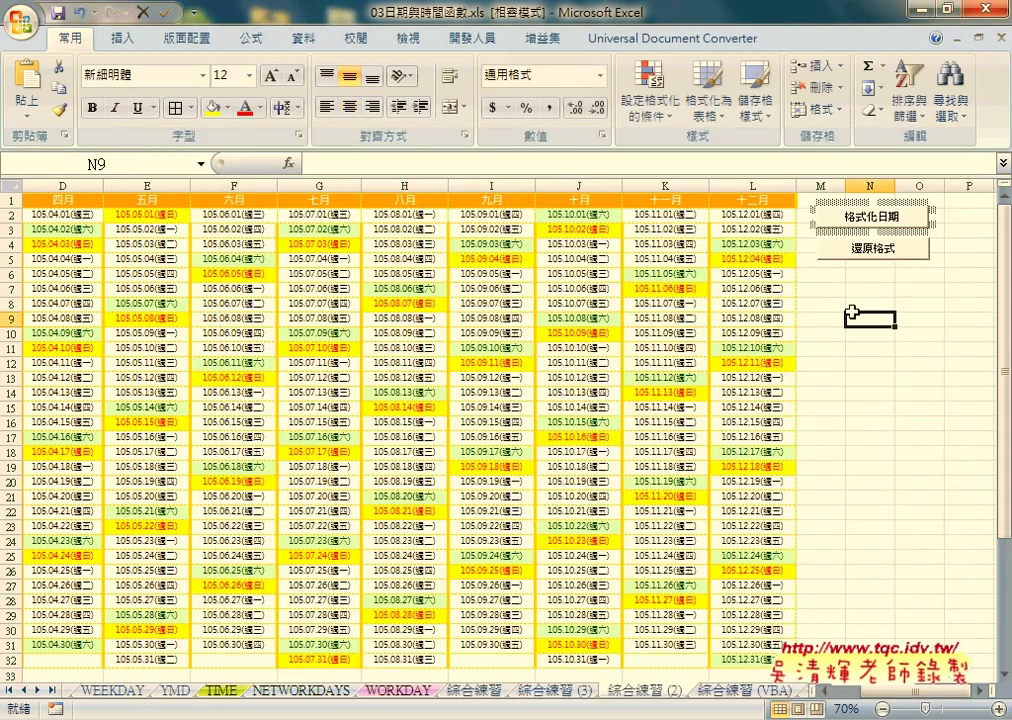
pyautogui.click(841, 287)
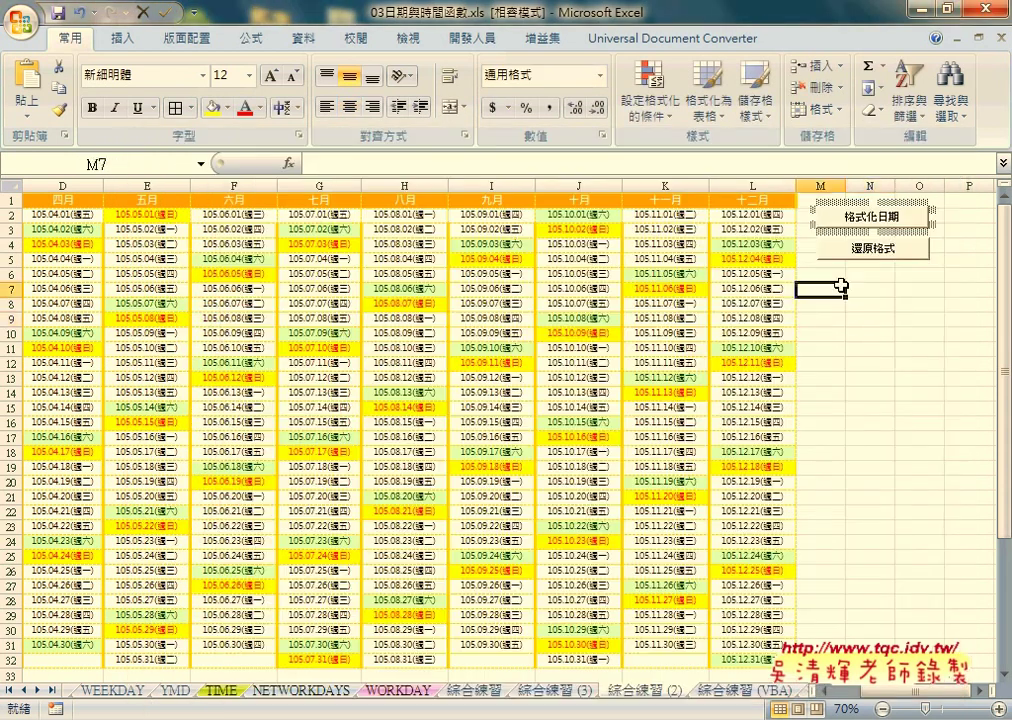
pyautogui.click(475, 40)
pyautogui.click(256, 110)
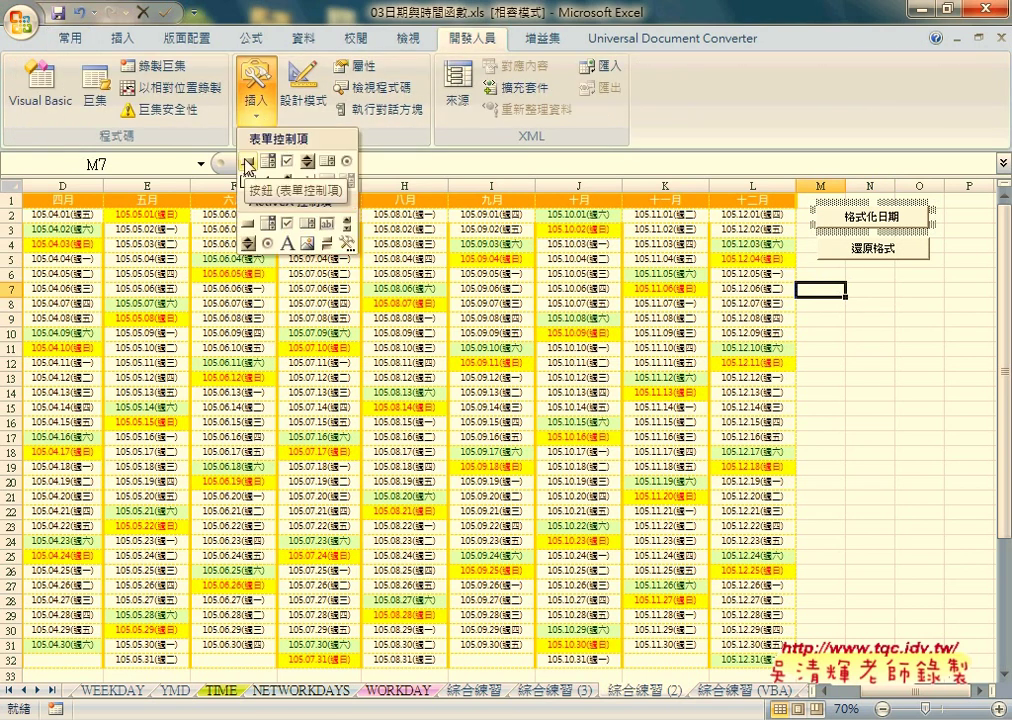
pyautogui.click(248, 162)
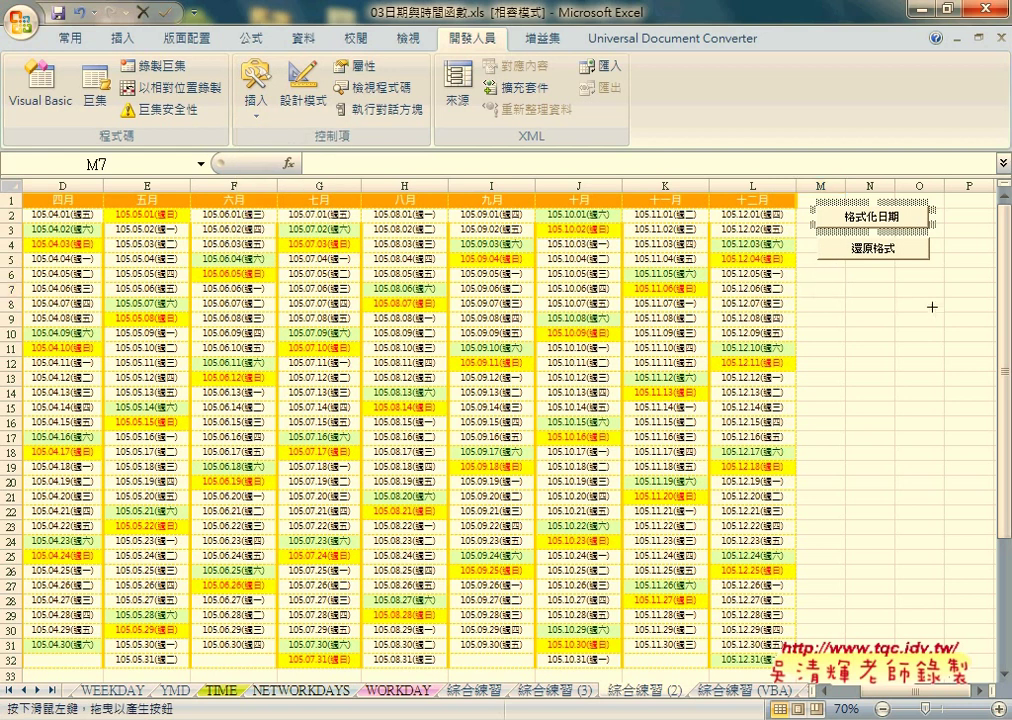
pyautogui.moveTo(817, 273); pyautogui.dragTo(940, 300)
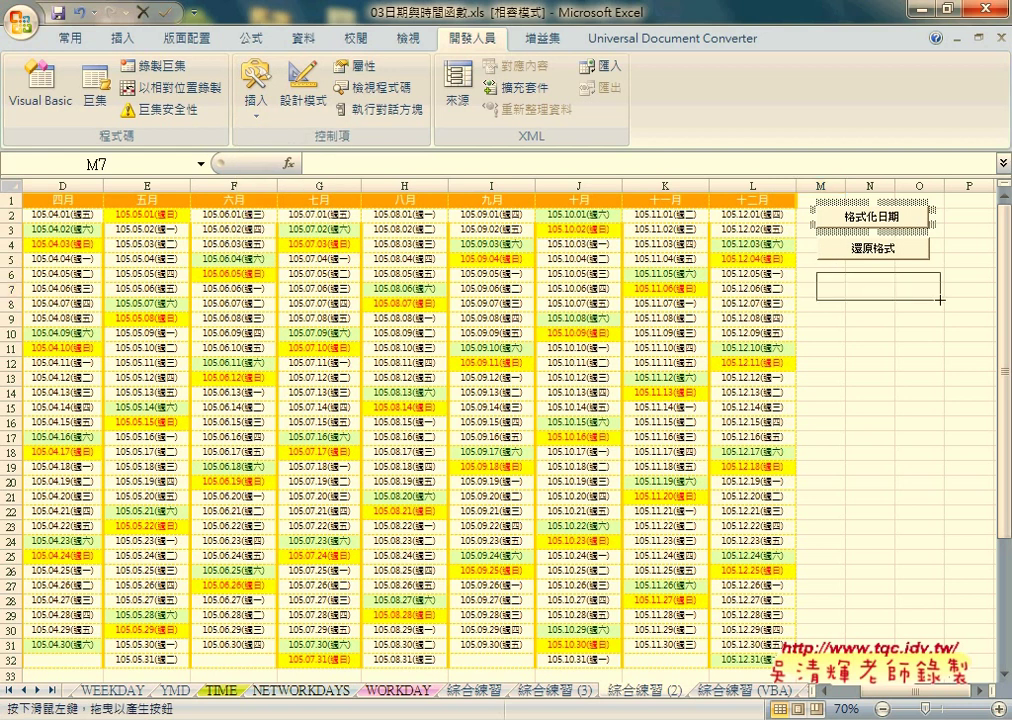
pyautogui.moveTo(940, 300); pyautogui.dragTo(940, 300)
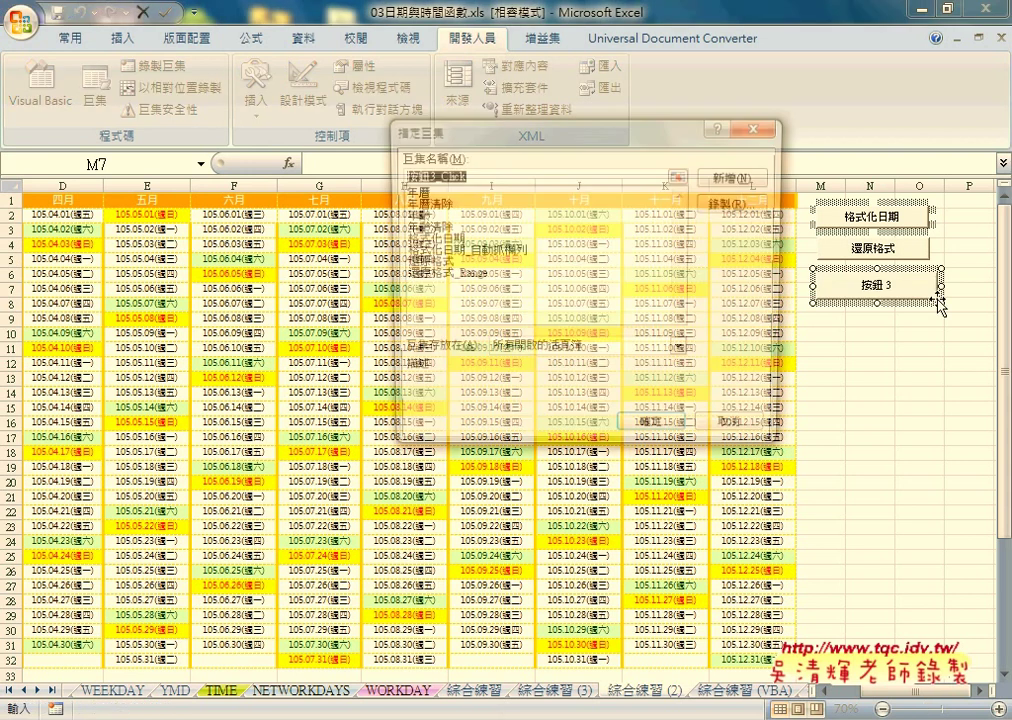
# Step: Assign the 格式化日期 macro to the new button and caption it 格式化日期
pyautogui.click(451, 240)
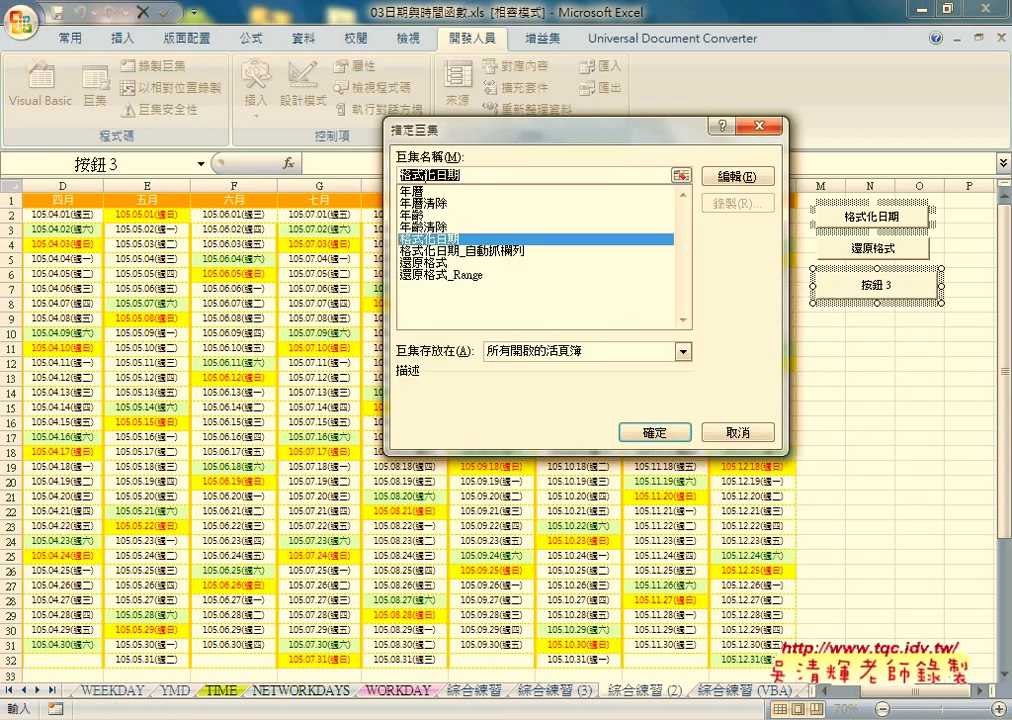
pyautogui.rightClick(428, 172)
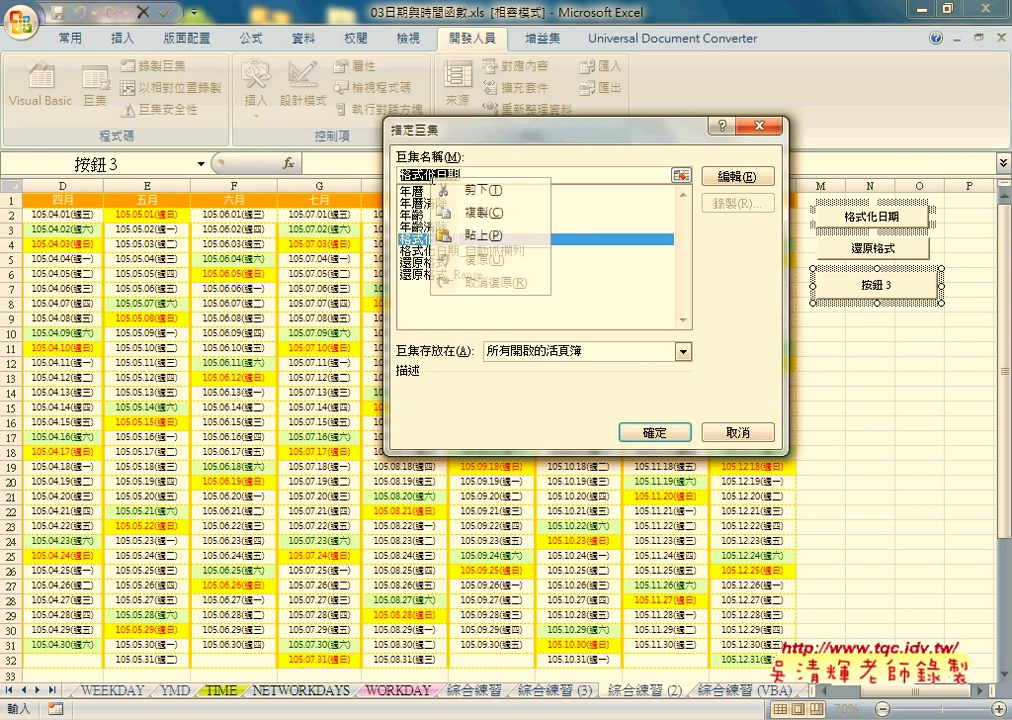
pyautogui.click(474, 183)
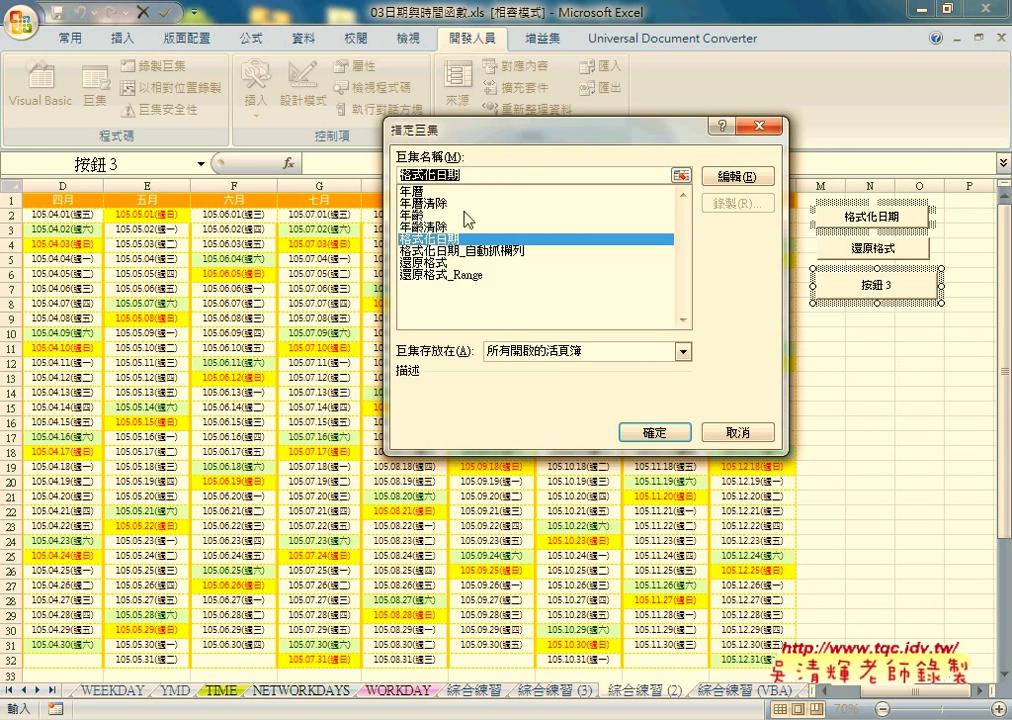
pyautogui.click(654, 432)
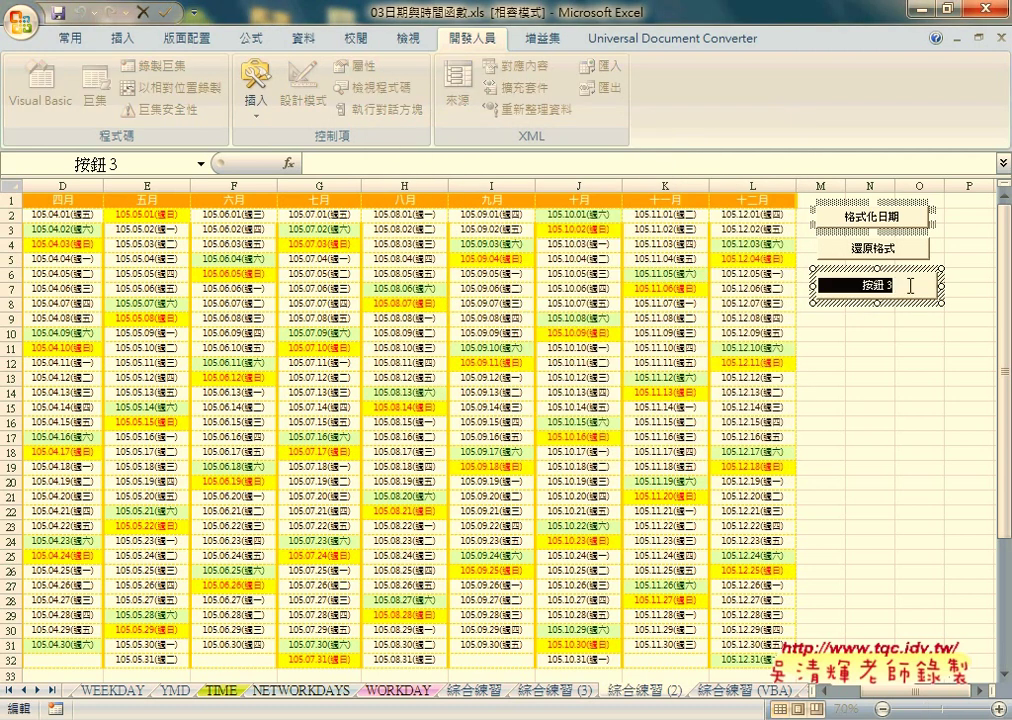
pyautogui.write('格式化日期')
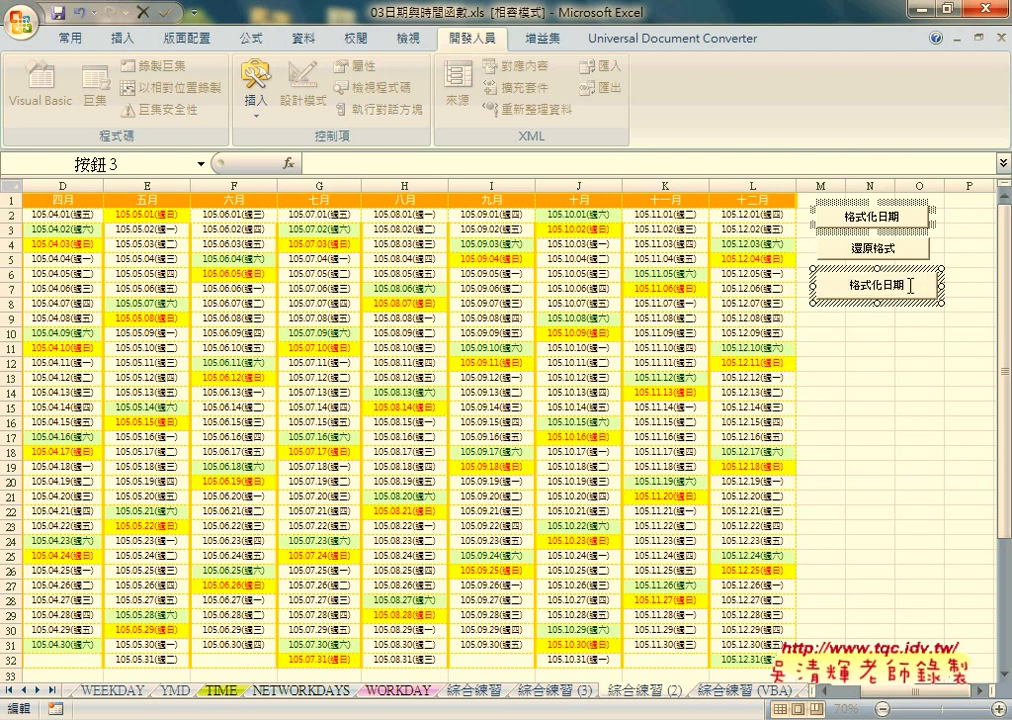
# Step: Delete the older 格式化日期 and 還原格式 buttons
pyautogui.click(906, 362)
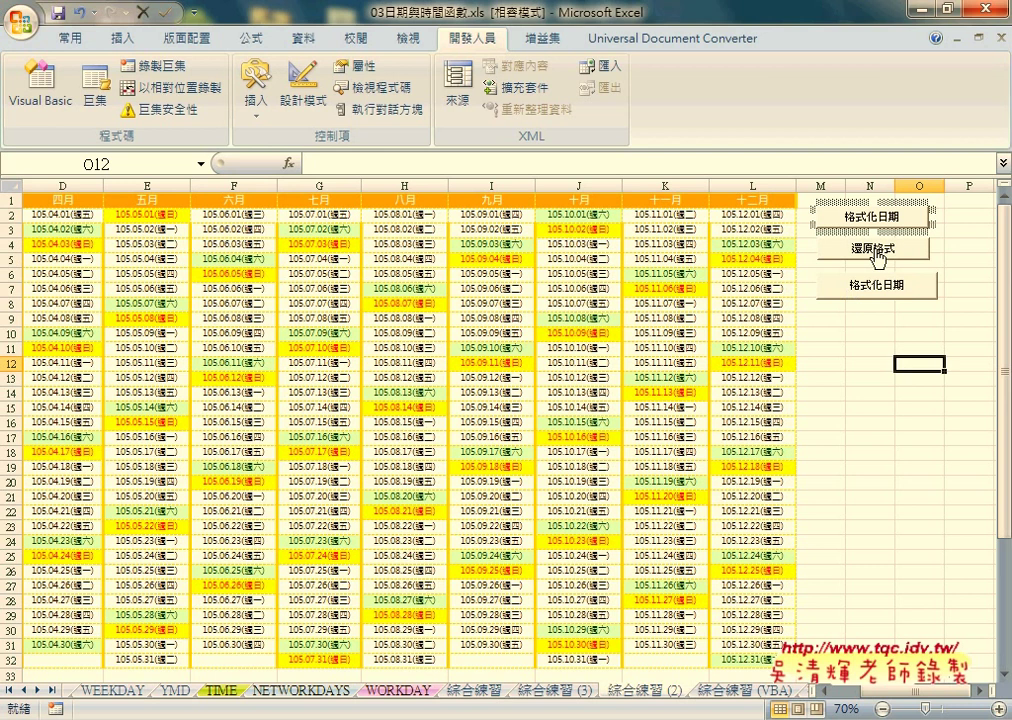
pyautogui.keyDown('ctrl'); pyautogui.click(876, 222); pyautogui.keyUp('ctrl')
pyautogui.rightClick(874, 226)
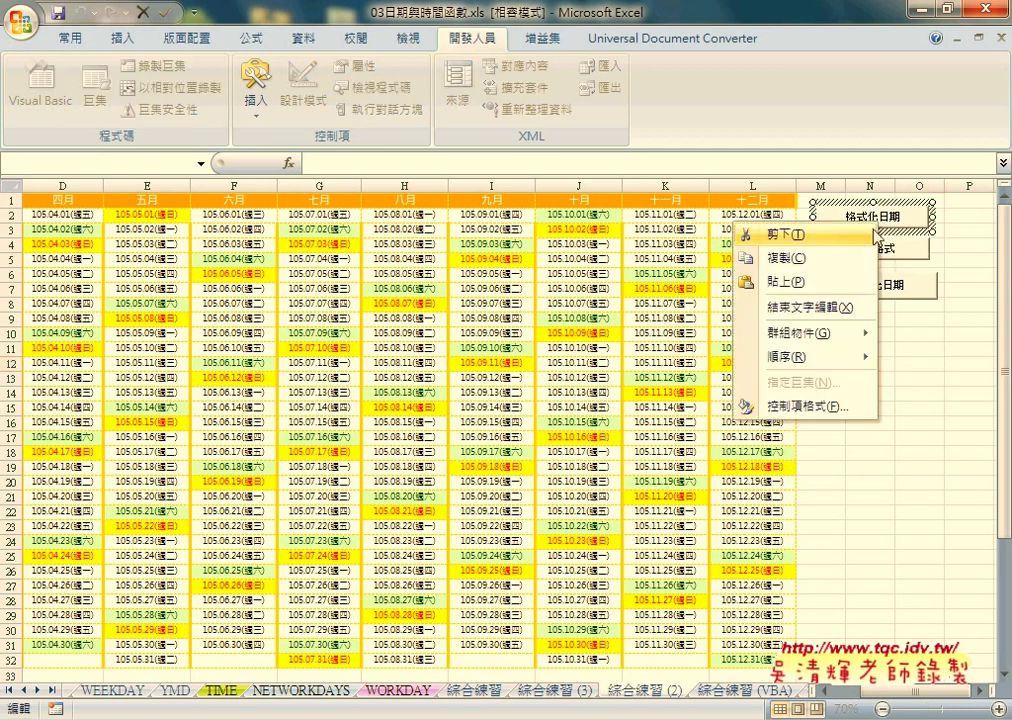
pyautogui.click(970, 215)
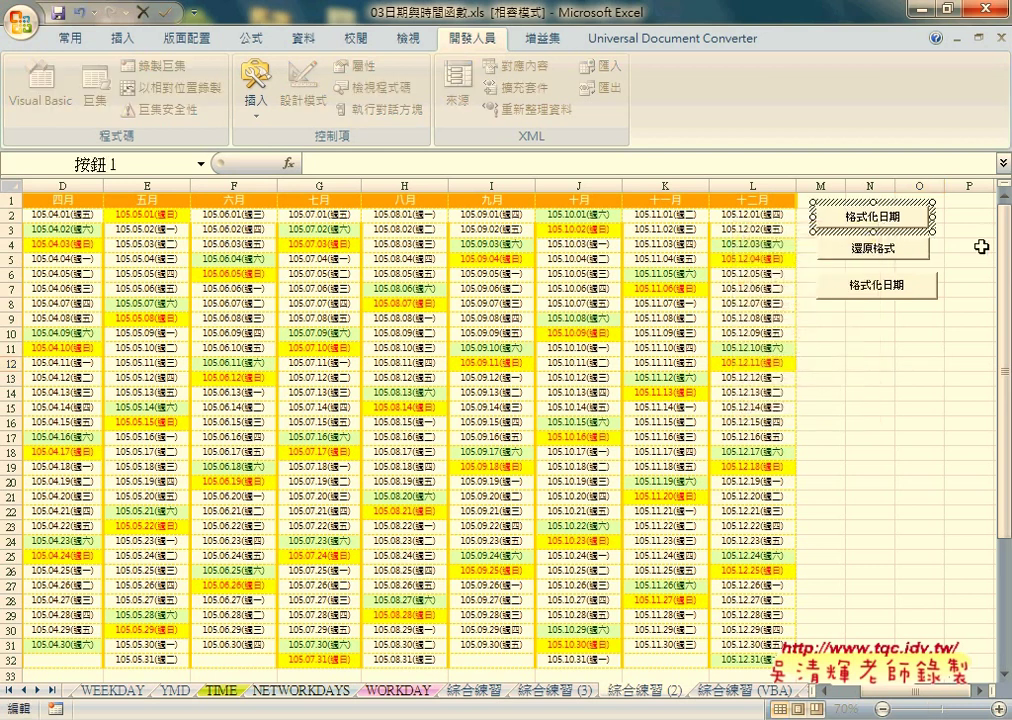
pyautogui.rightClick(915, 230)
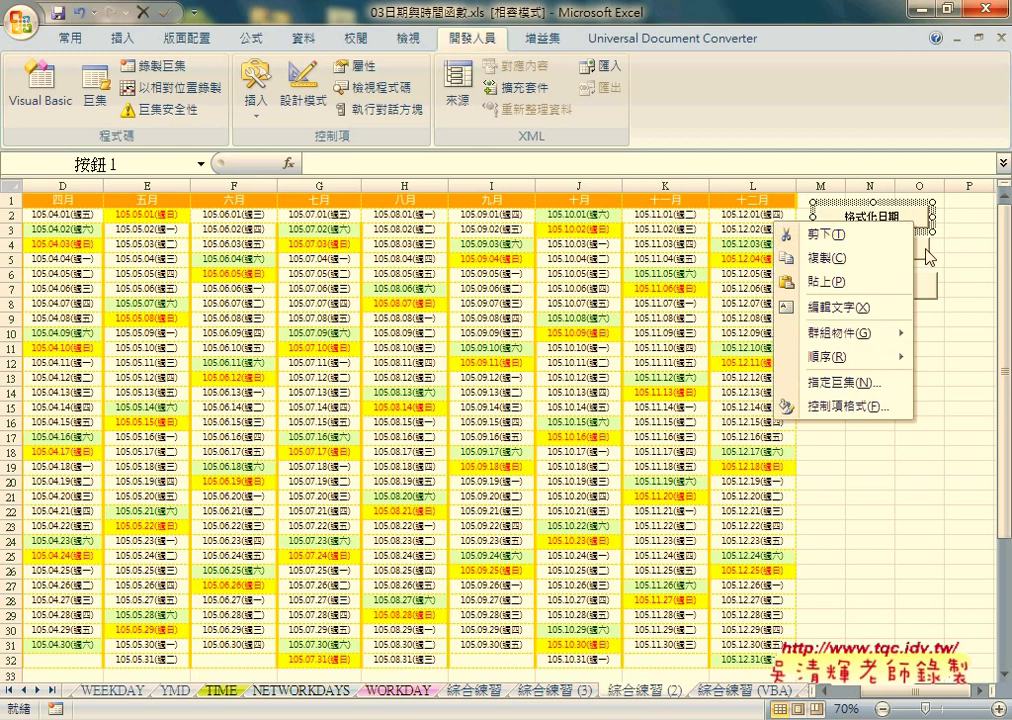
pyautogui.keyDown('ctrl'); pyautogui.click(930, 256); pyautogui.keyUp('ctrl')
pyautogui.press('Delete')
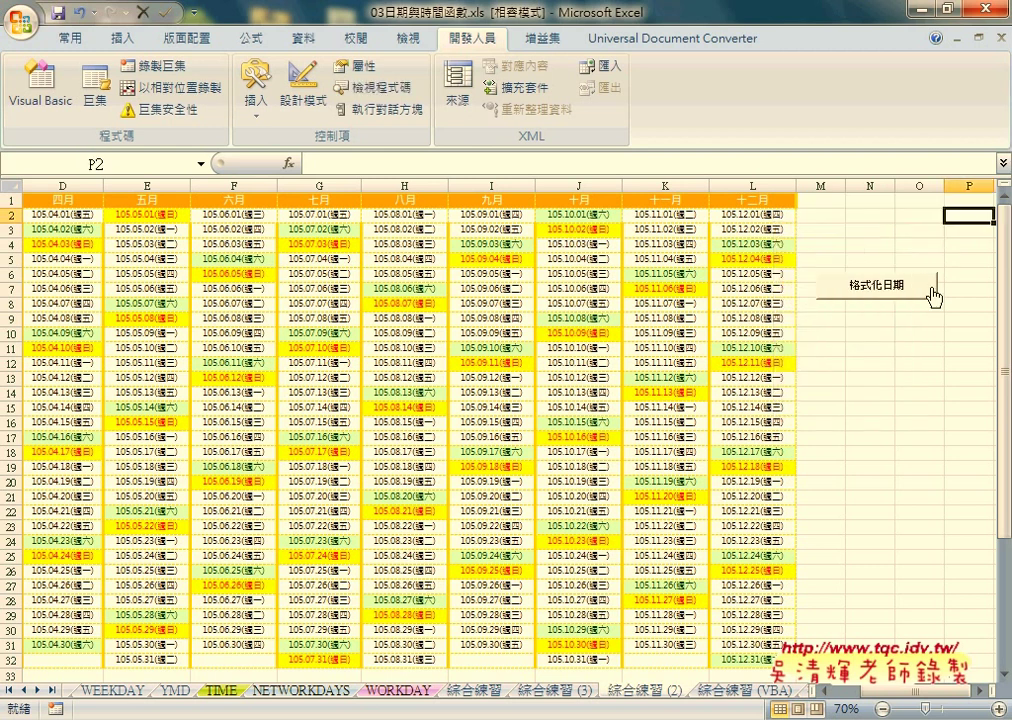
# Step: Move the remaining 格式化日期 button up to row 3 beside the calendar
pyautogui.rightClick(888, 270)
pyautogui.rightClick(895, 268)
pyautogui.moveTo(895, 268); pyautogui.dragTo(899, 212)
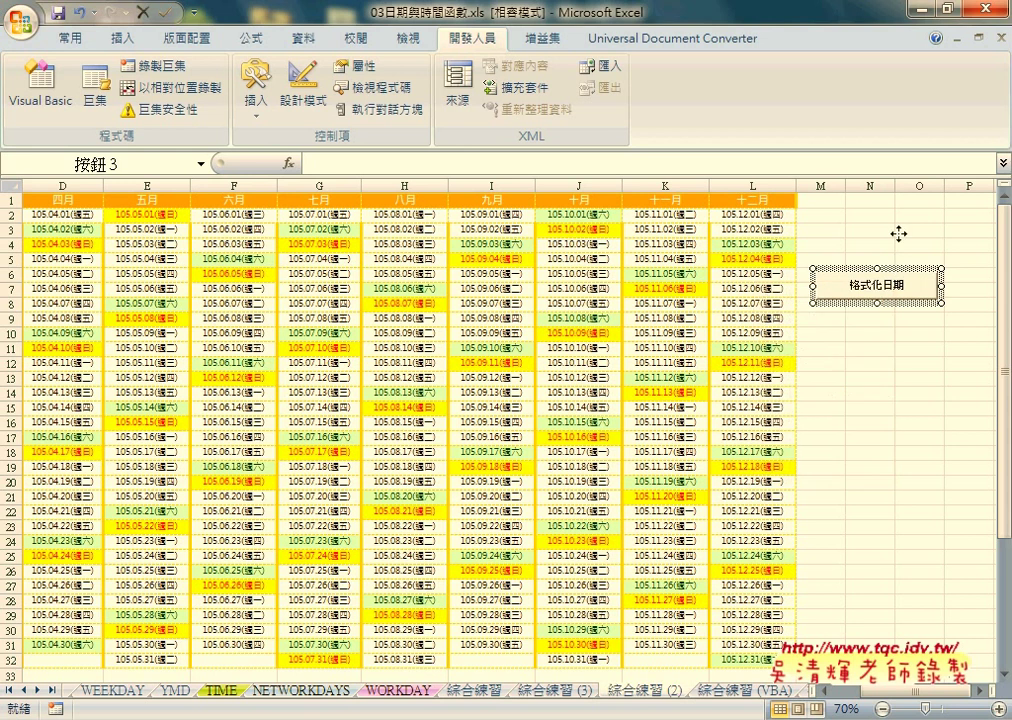
pyautogui.click(905, 290)
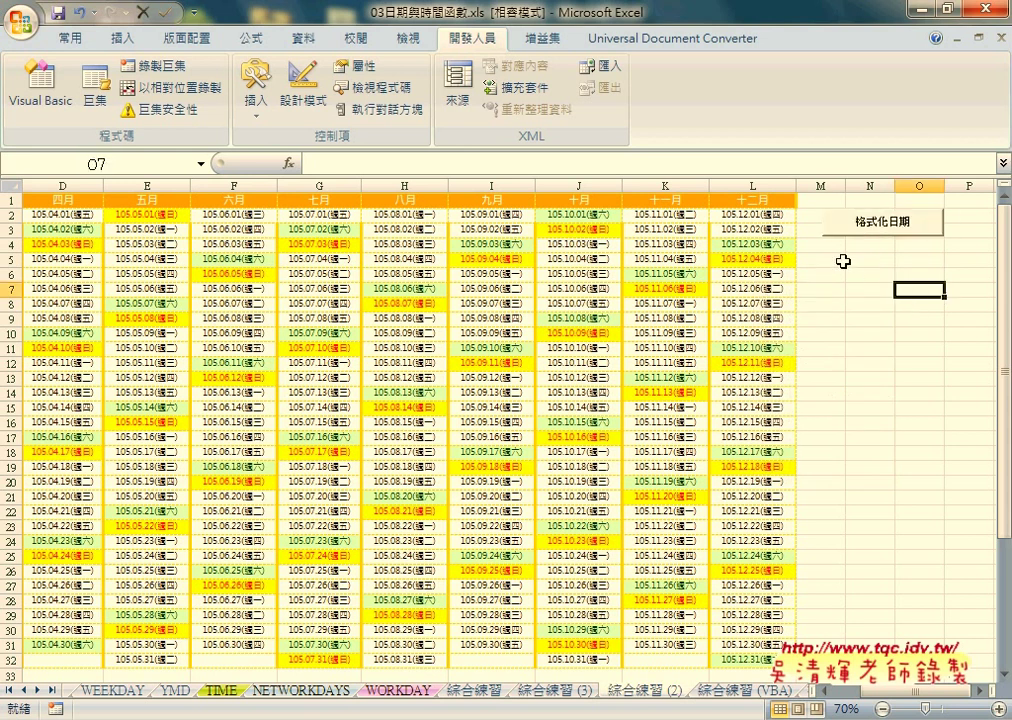
# Step: Draw a second form button below 格式化日期 and assign it the 還原格式 macro
pyautogui.click(255, 118)
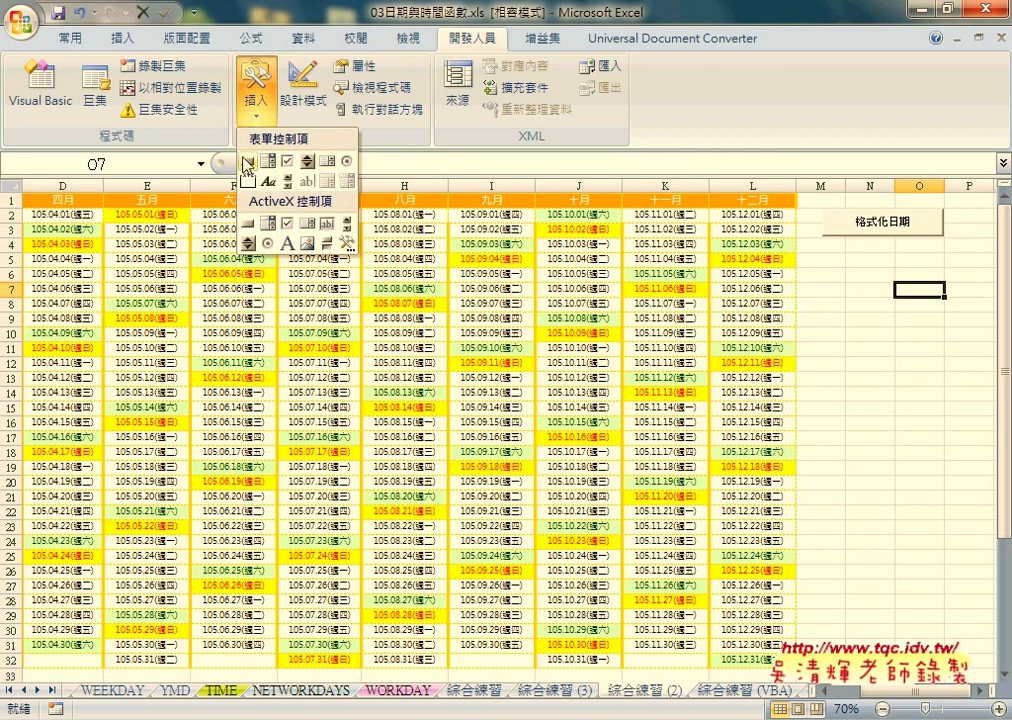
pyautogui.click(247, 160)
pyautogui.moveTo(818, 240); pyautogui.dragTo(962, 286)
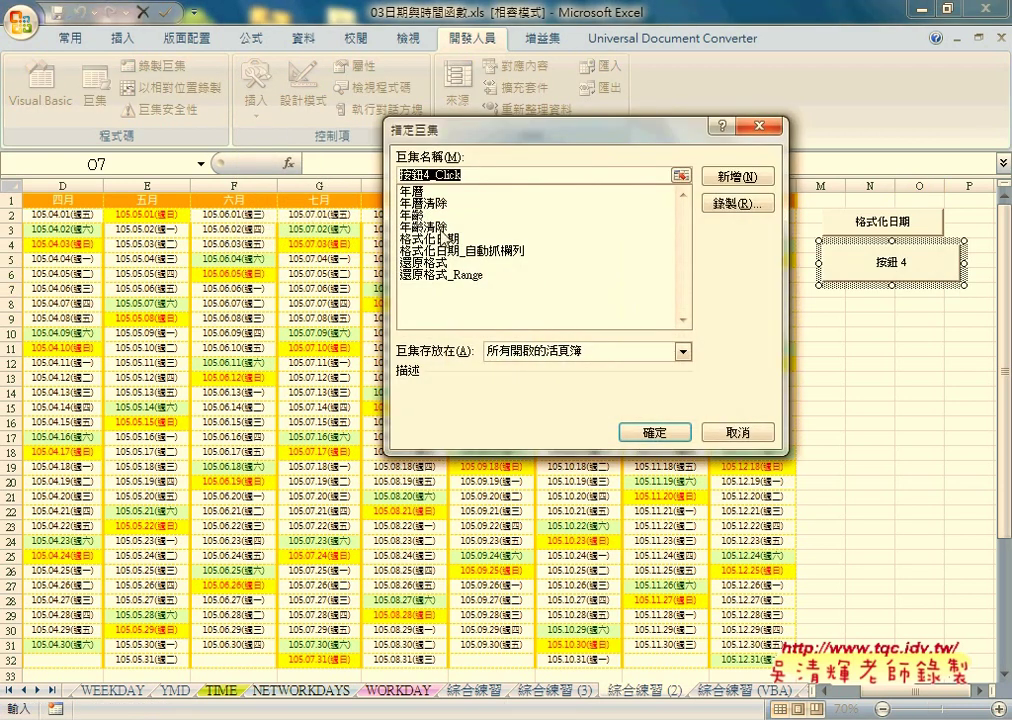
pyautogui.click(440, 263)
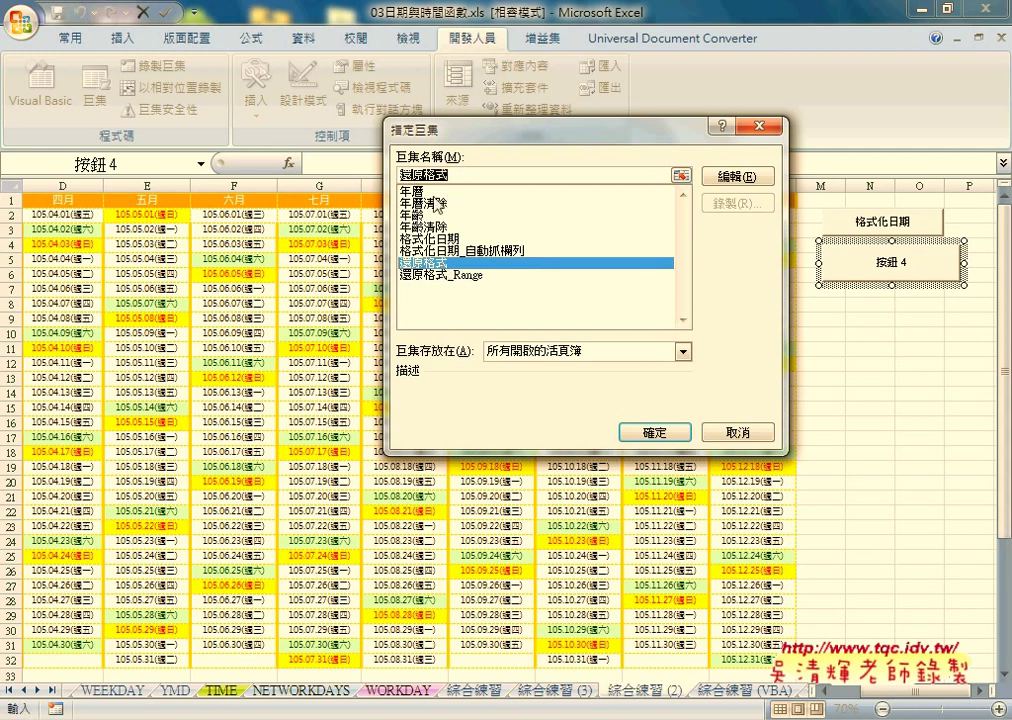
pyautogui.press('Return')
pyautogui.moveTo(826, 262); pyautogui.dragTo(944, 267)
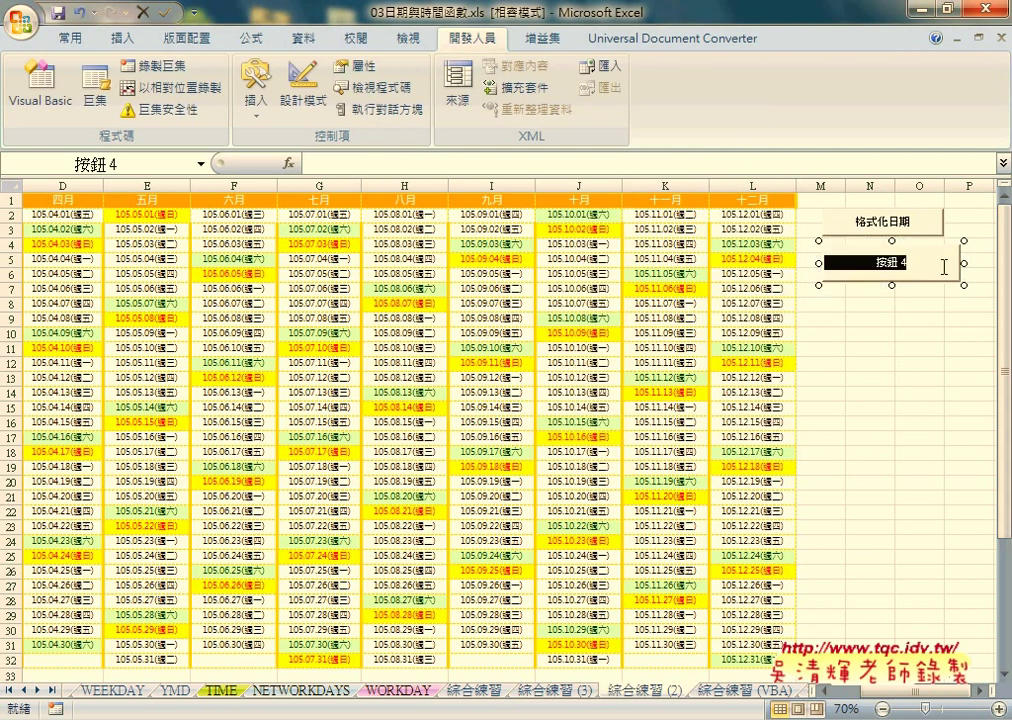
# Step: Caption the lower button 還原格式 and shrink it to match the 格式化日期 button
pyautogui.write('還原格式')
pyautogui.click(935, 320)
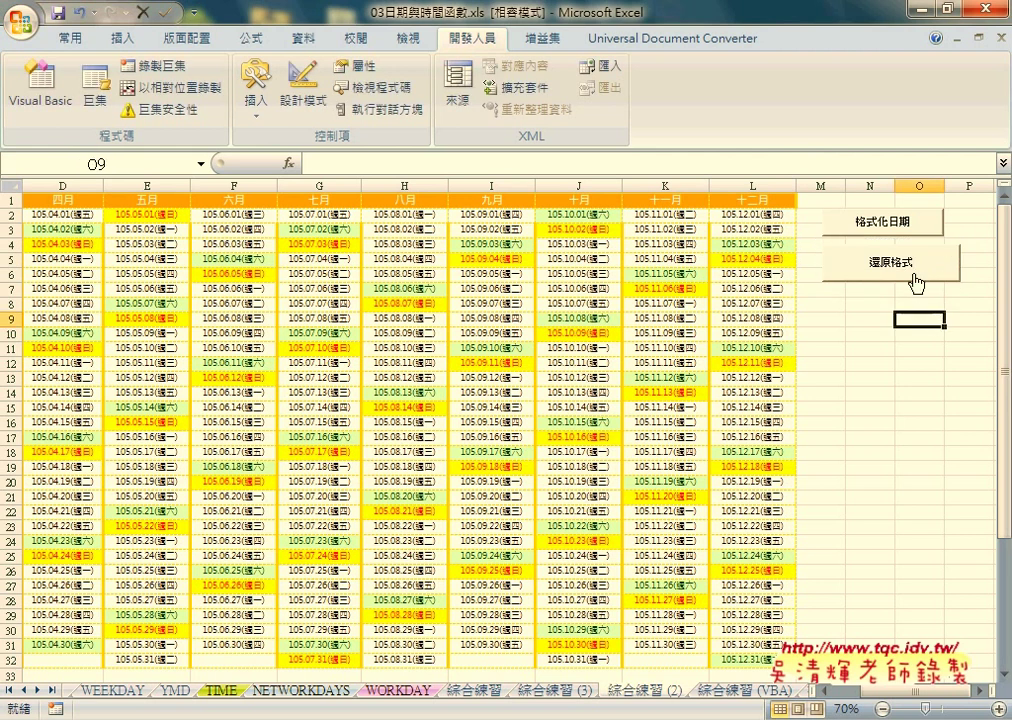
pyautogui.rightClick(918, 278)
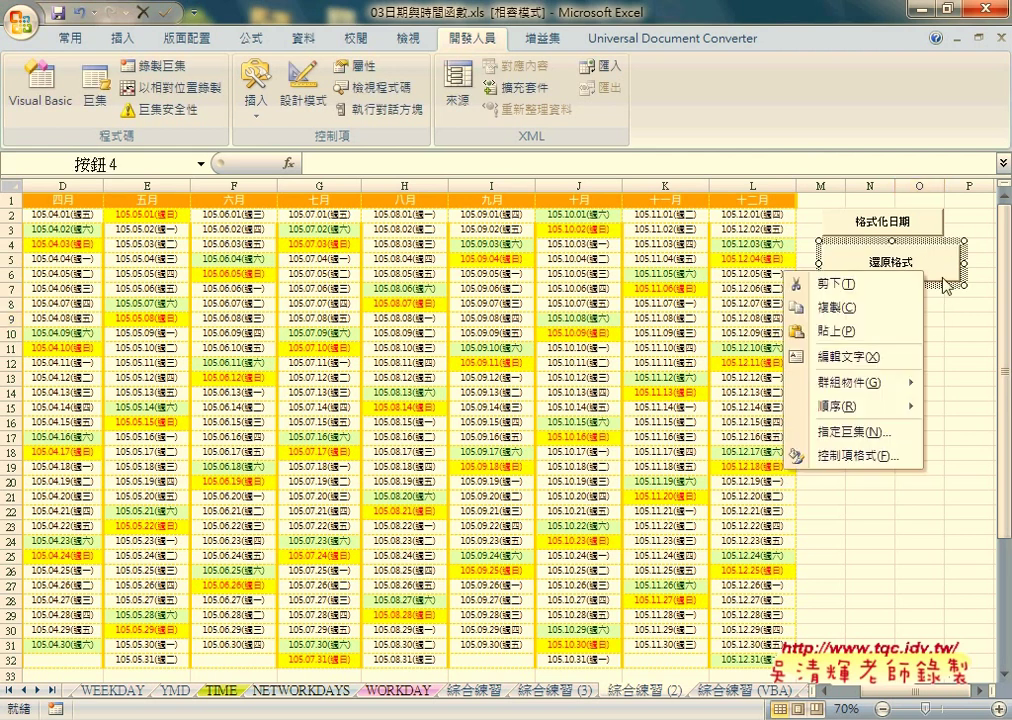
pyautogui.press('Escape')
pyautogui.moveTo(965, 286); pyautogui.dragTo(946, 275)
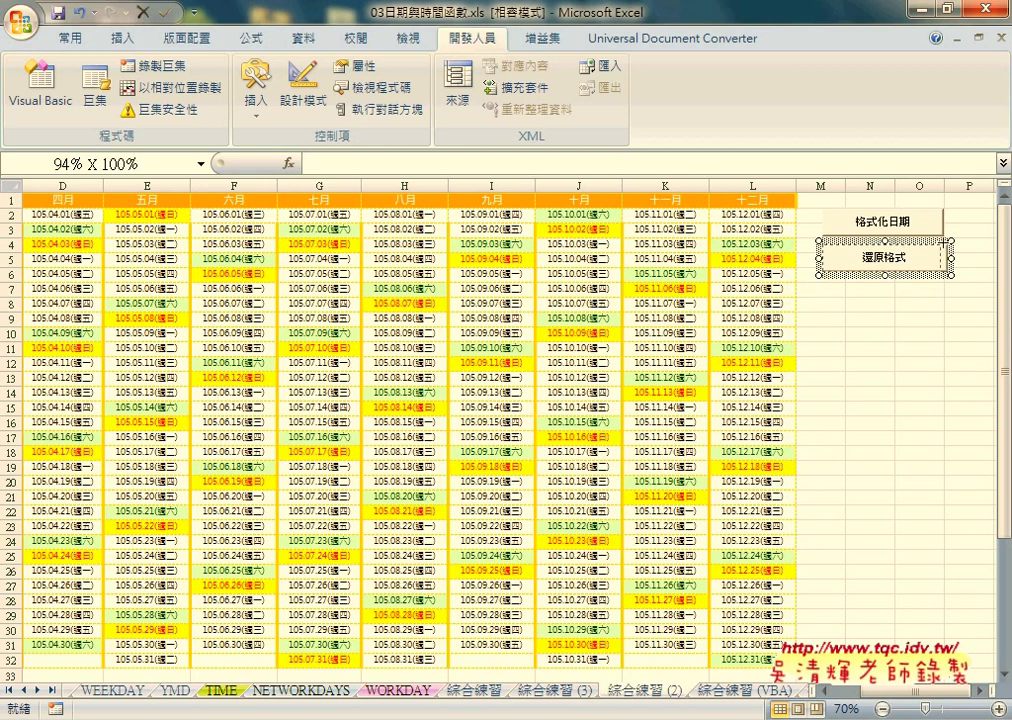
pyautogui.click(939, 317)
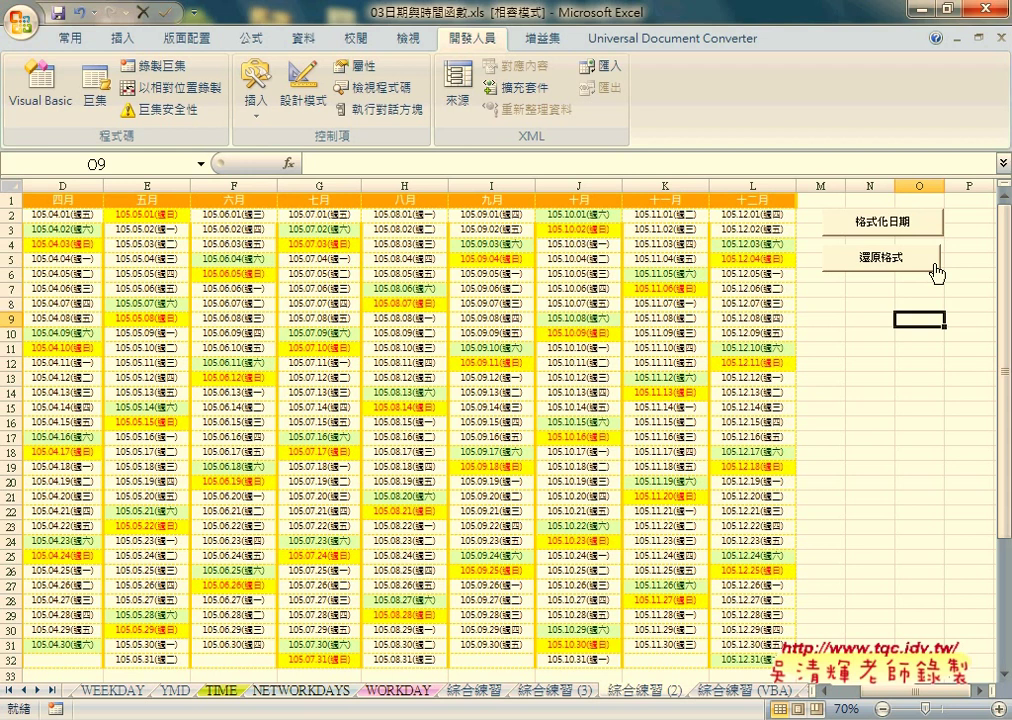
pyautogui.keyDown('ctrl'); pyautogui.click(936, 272); pyautogui.keyUp('ctrl')
pyautogui.keyDown('ctrl'); pyautogui.click(919, 224); pyautogui.keyUp('ctrl')
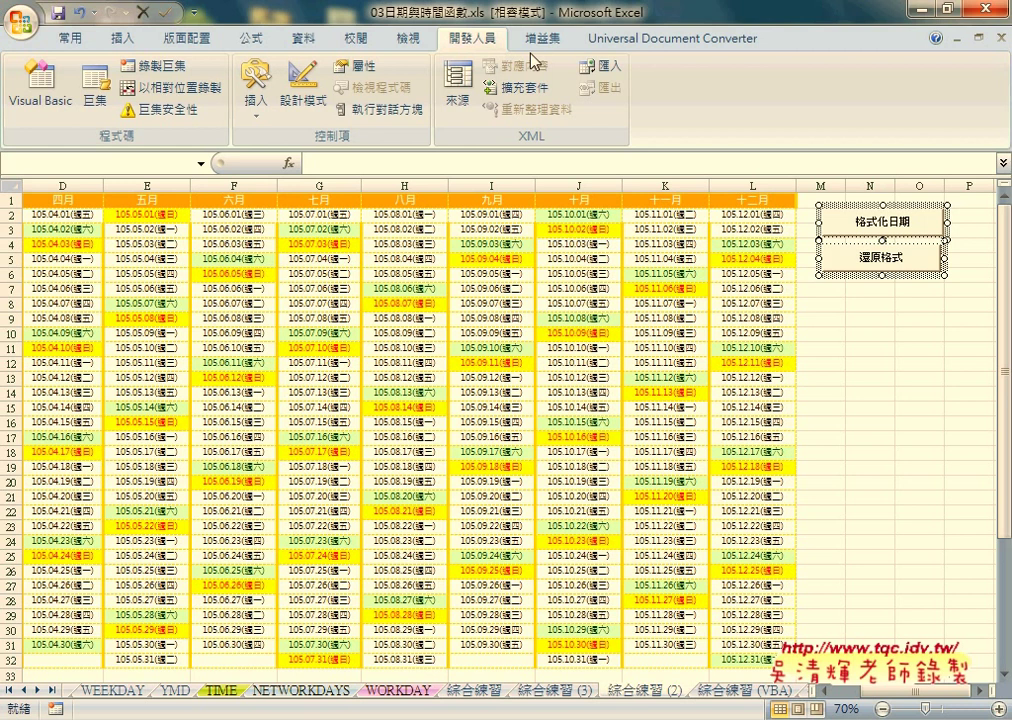
pyautogui.click(919, 319)
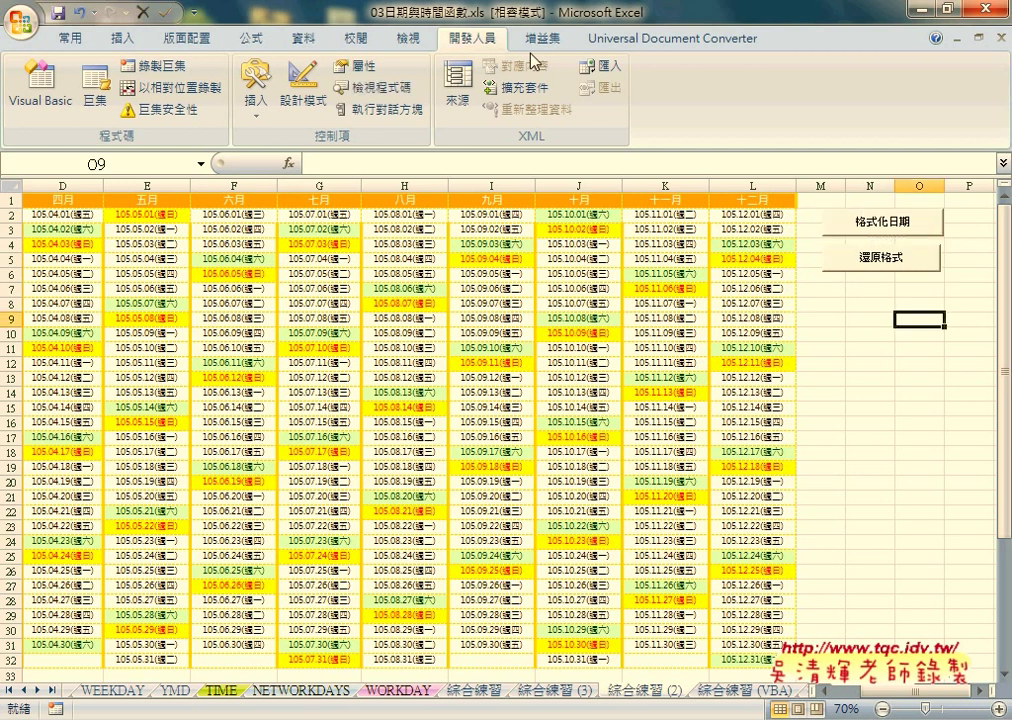
# Step: Remove the 還原格式 button and paste a copy of 格式化日期 just below the original
pyautogui.rightClick(872, 262)
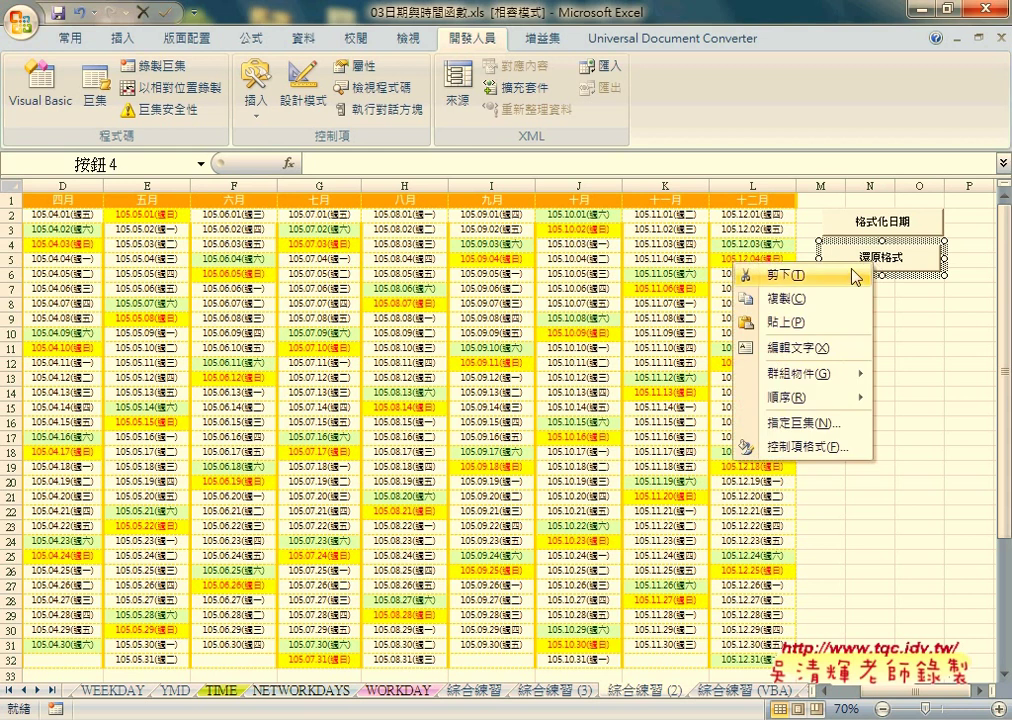
pyautogui.click(900, 275)
pyautogui.rightClick(903, 234)
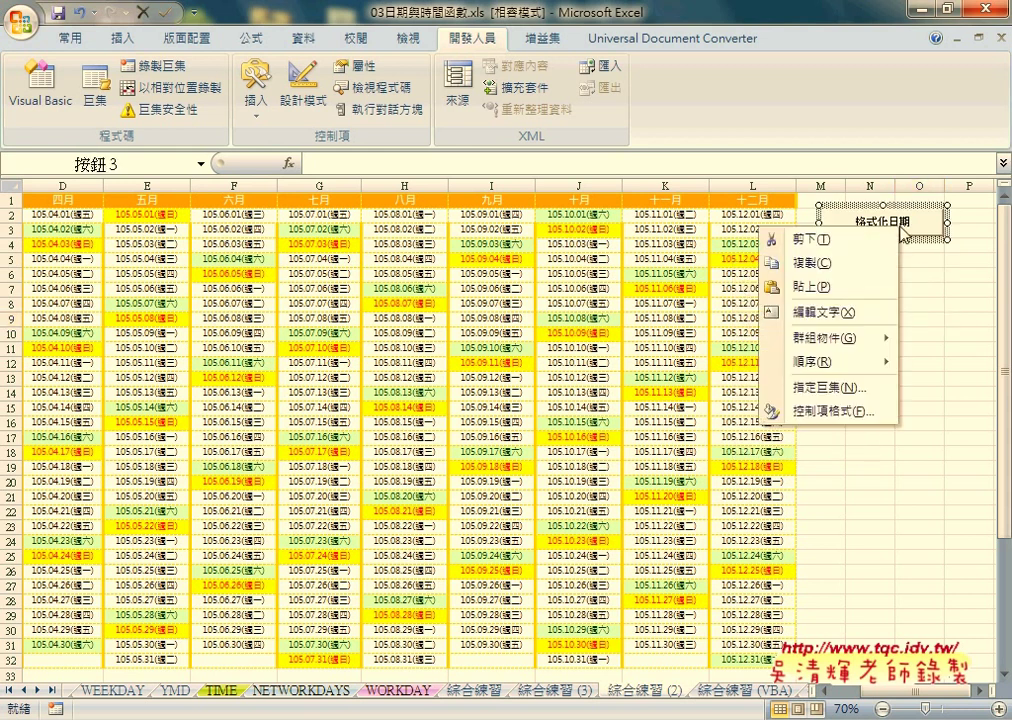
pyautogui.click(870, 264)
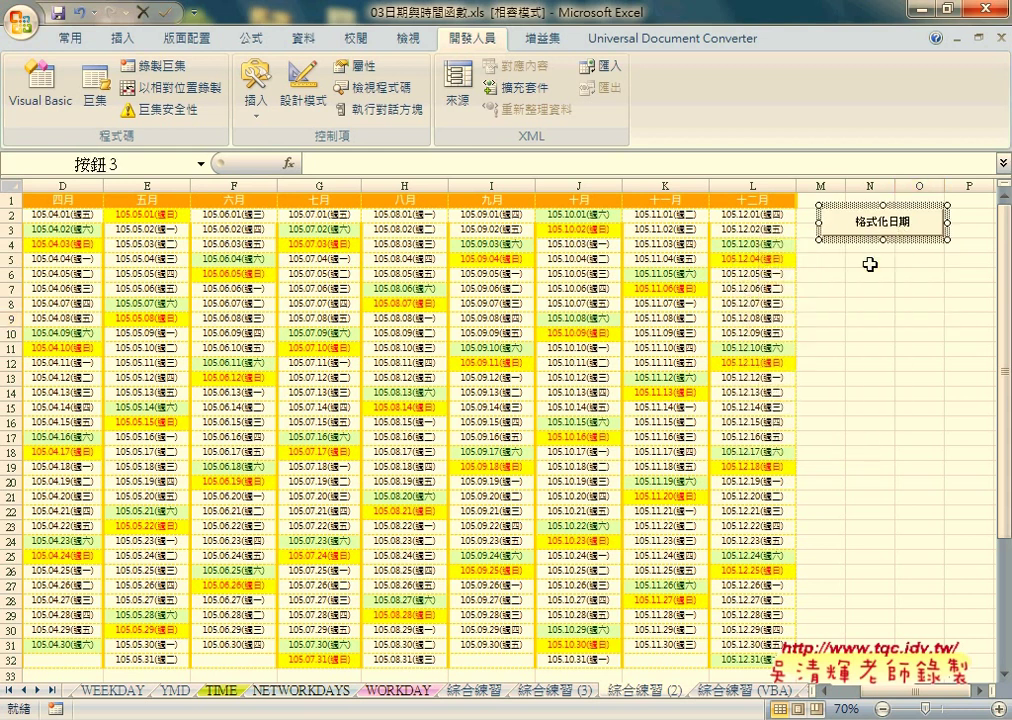
pyautogui.click(870, 262)
pyautogui.hotkey('ctrl', 'v')
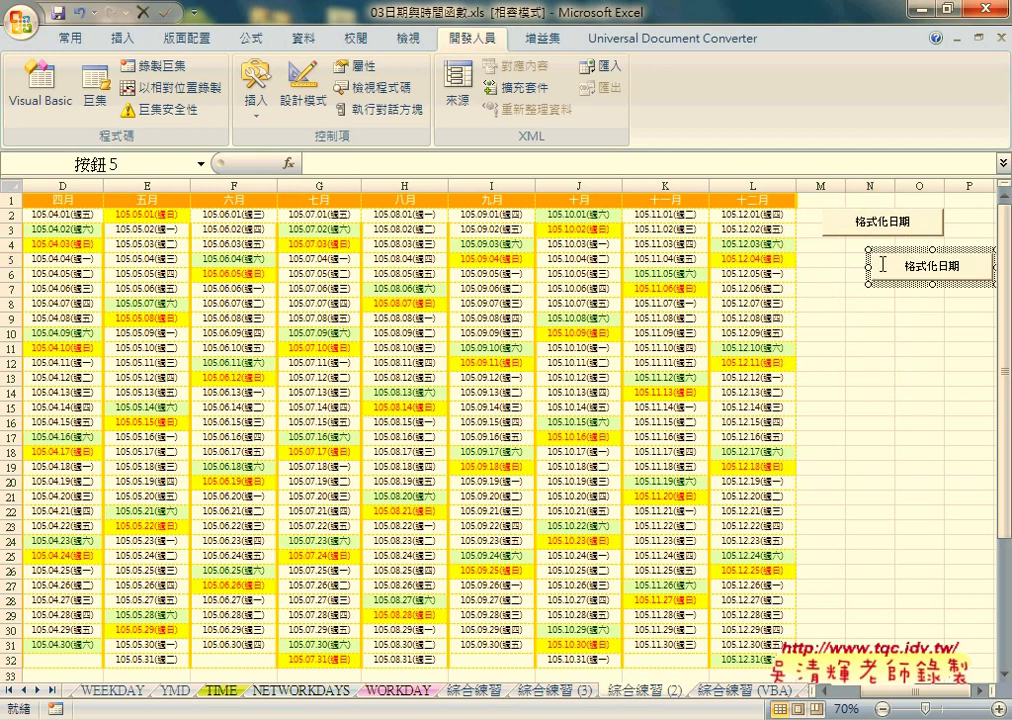
pyautogui.moveTo(897, 255); pyautogui.dragTo(844, 242)
pyautogui.click(900, 336)
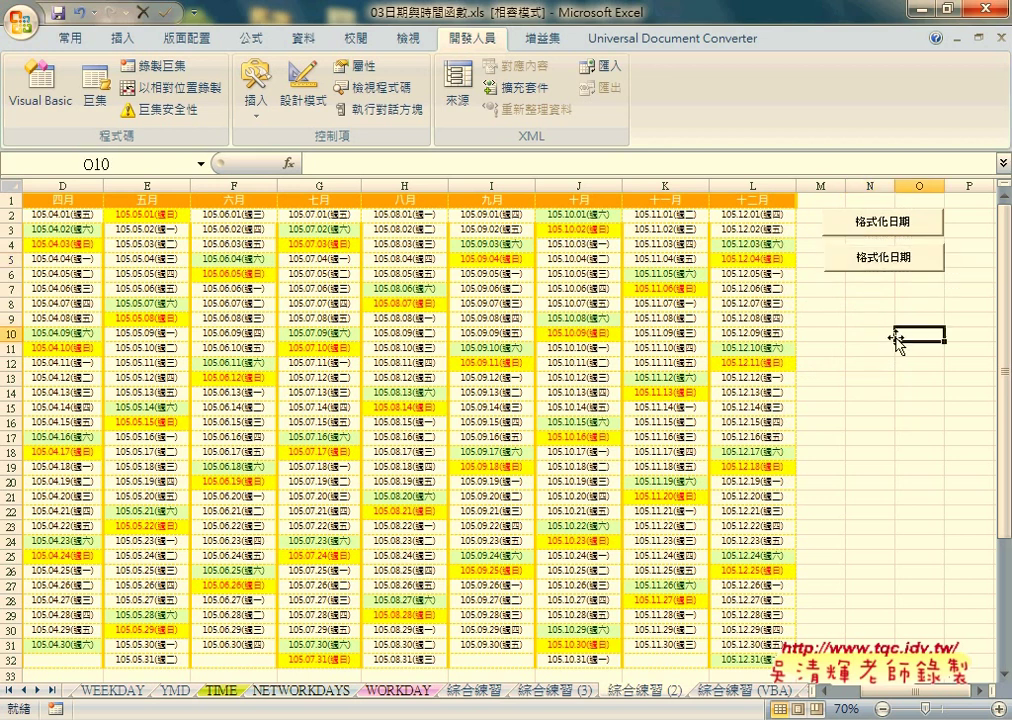
# Step: Reassign the copied button to the 還原格式 macro and caption it 還原格式
pyautogui.rightClick(899, 254)
pyautogui.press('Escape')
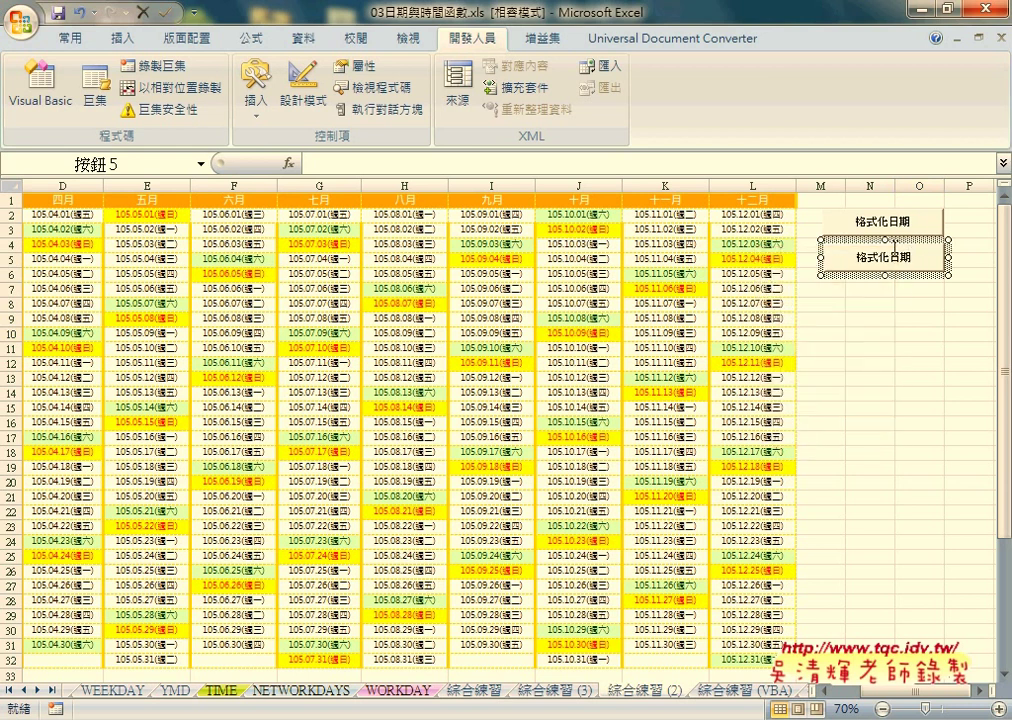
pyautogui.rightClick(902, 249)
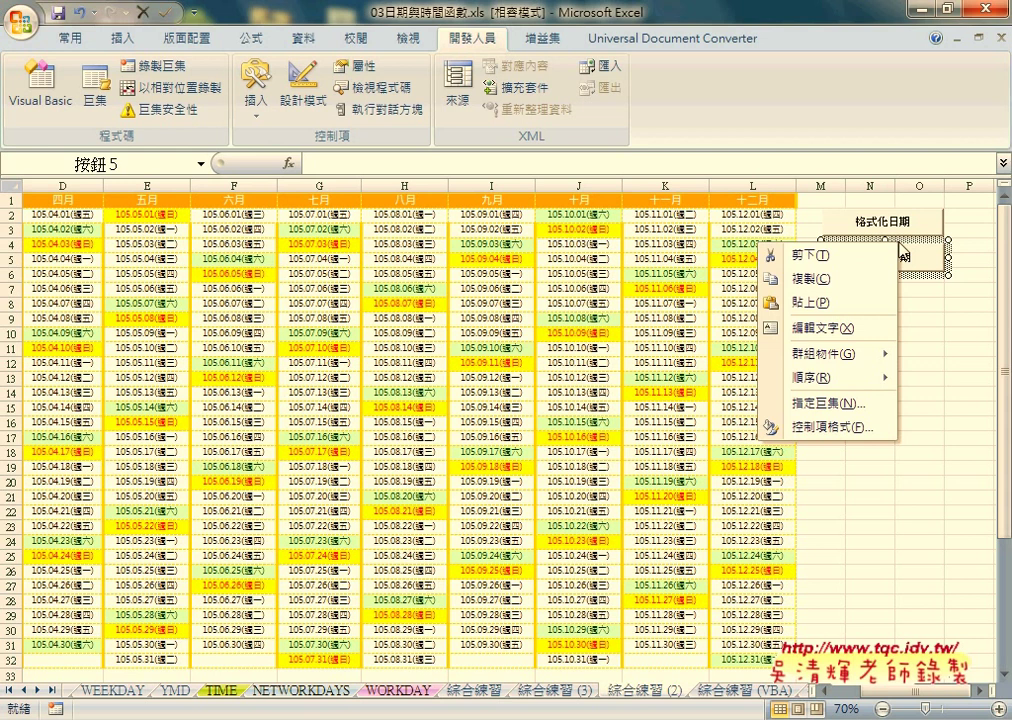
pyautogui.click(828, 403)
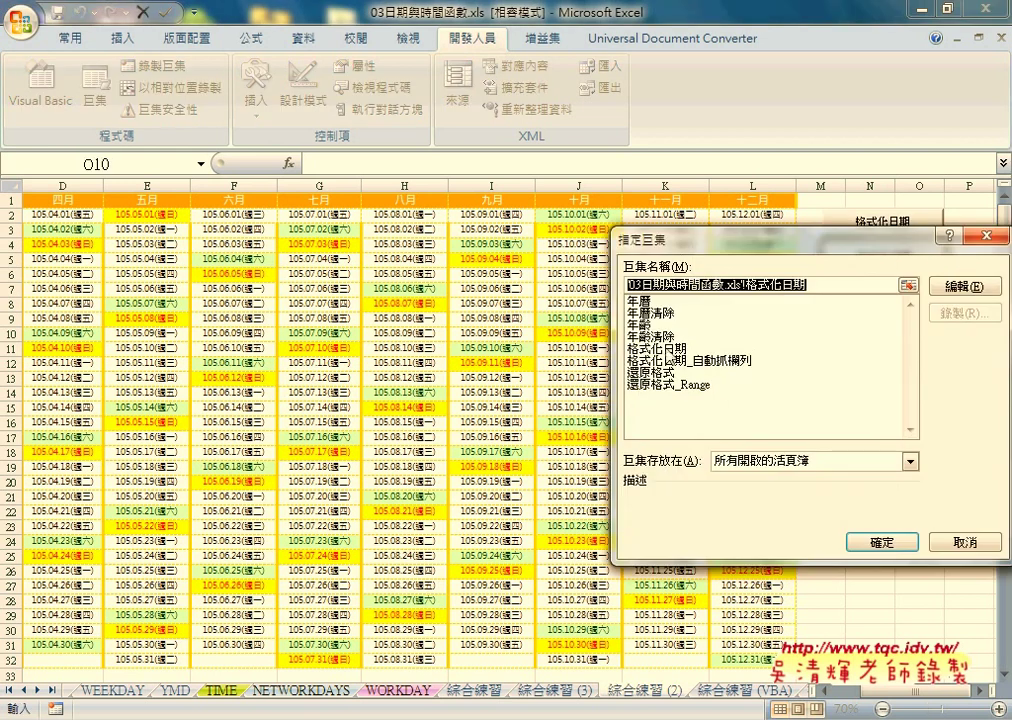
pyautogui.click(700, 372)
pyautogui.doubleClick(690, 290)
pyautogui.hotkey('ctrl', 'c')
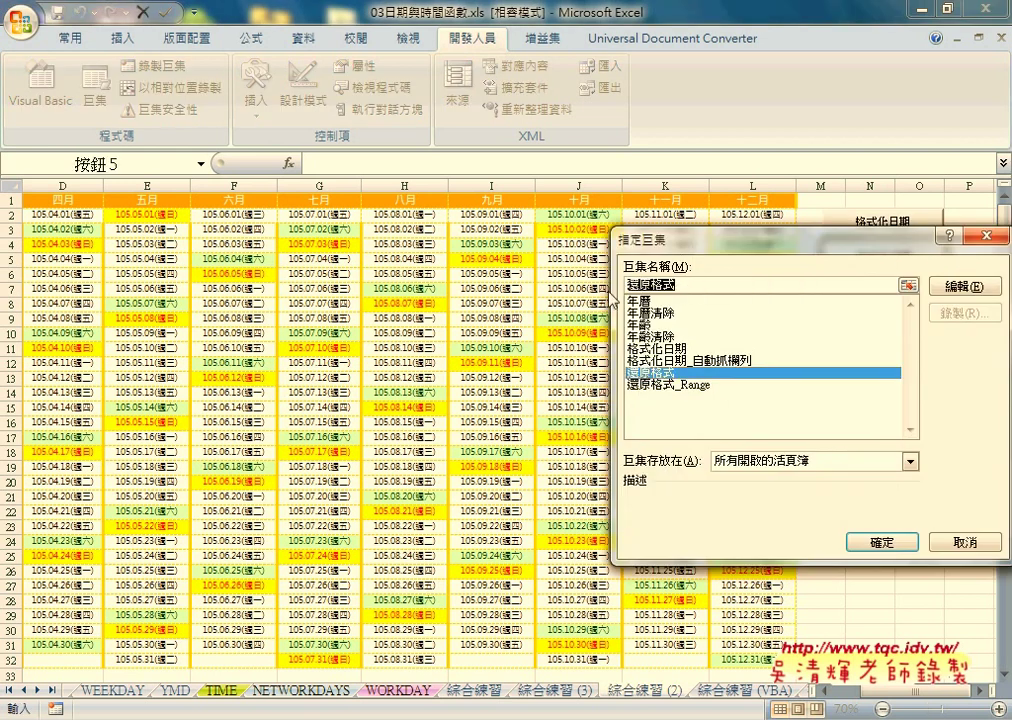
pyautogui.click(890, 542)
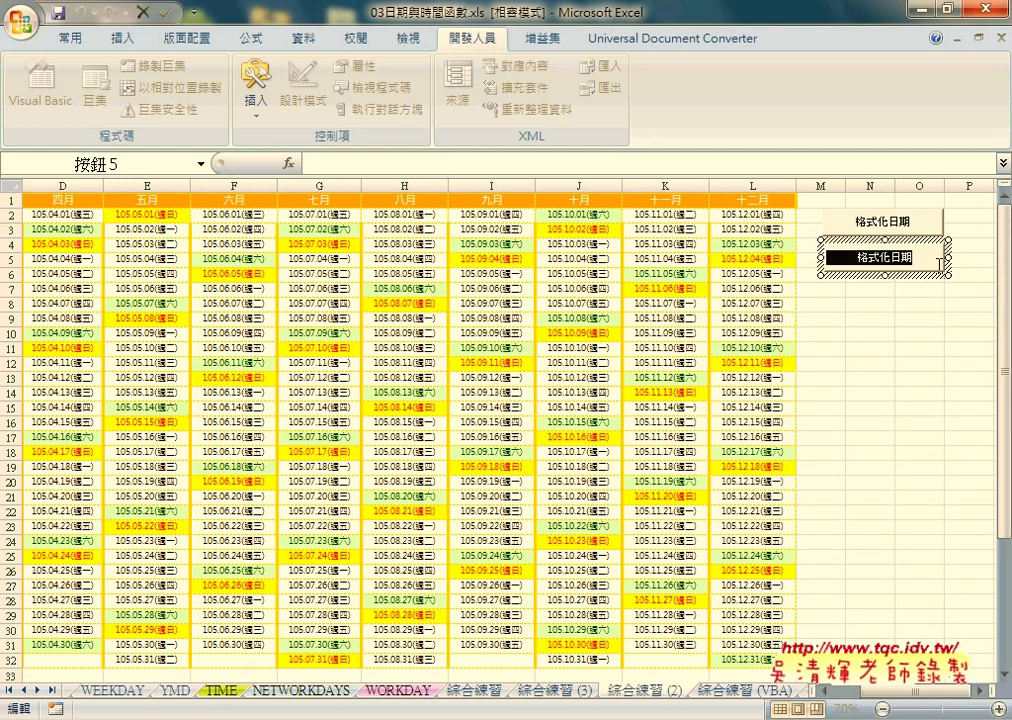
pyautogui.hotkey('ctrl', 'v')
pyautogui.click(919, 364)
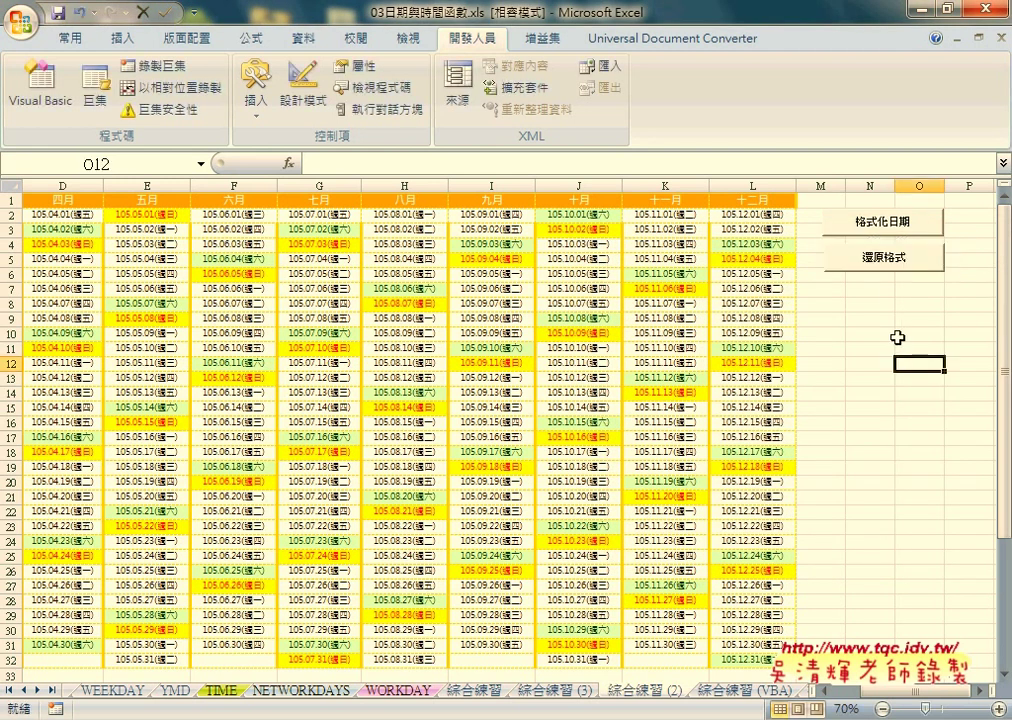
# Step: Nudge the 還原格式 button with arrow keys and small drags until it lines up
pyautogui.rightClick(936, 266)
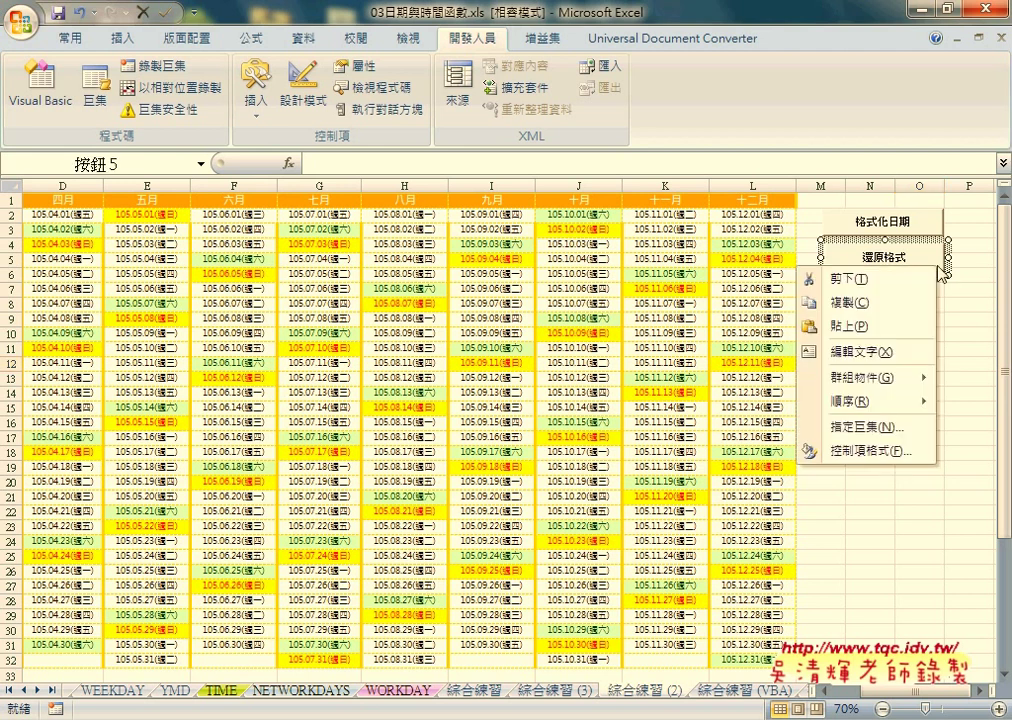
pyautogui.click(935, 255)
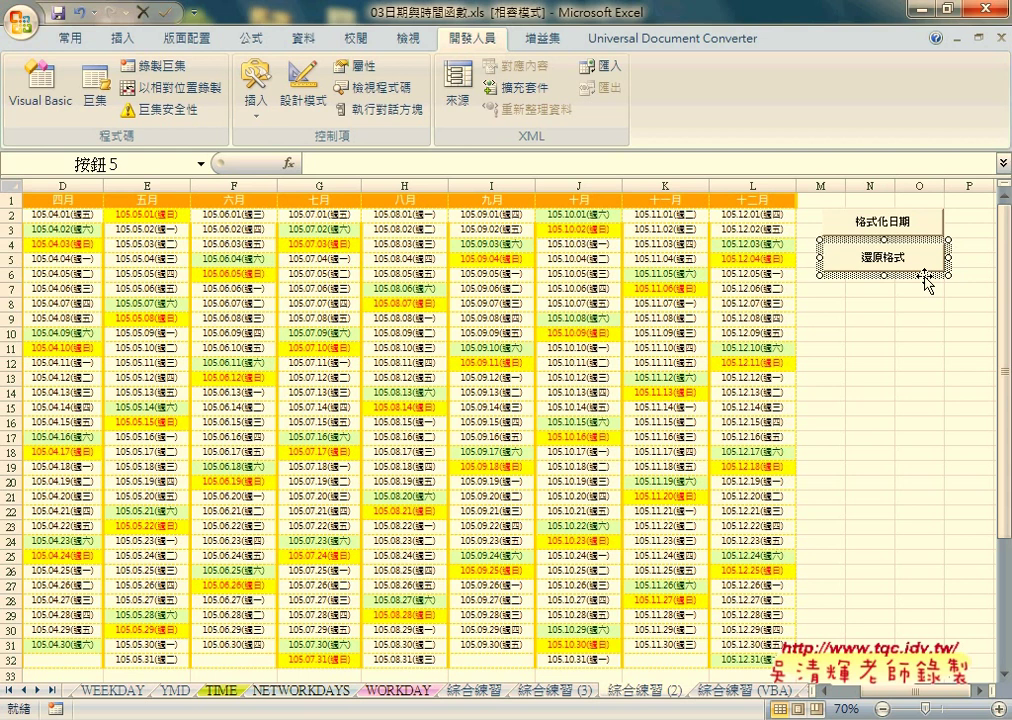
pyautogui.press('Right')
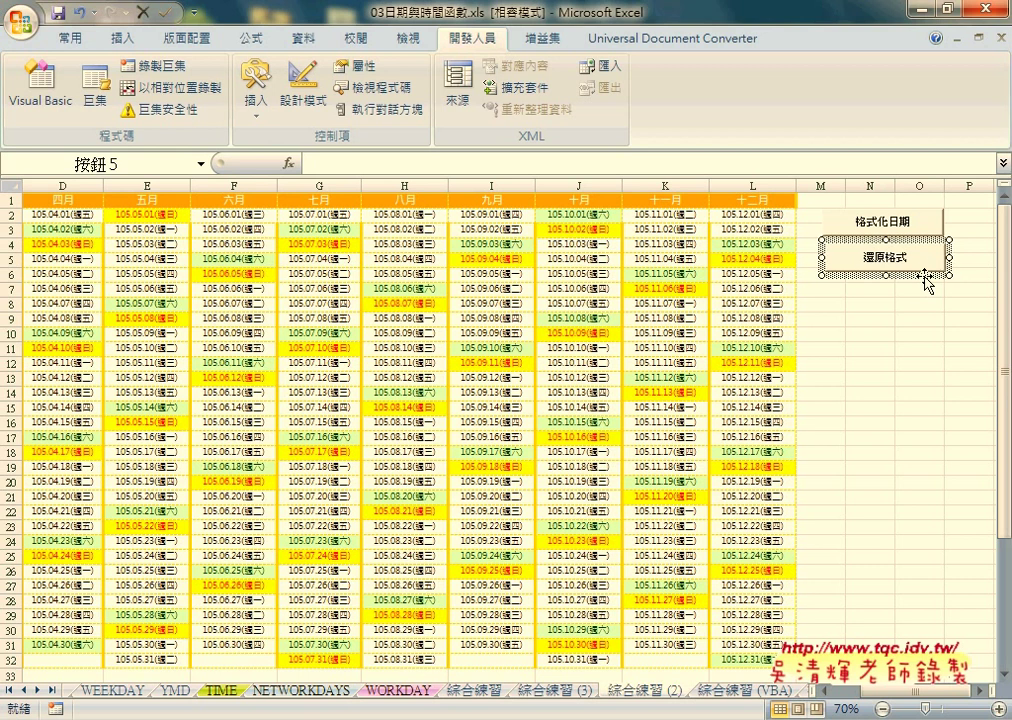
pyautogui.press('Up')
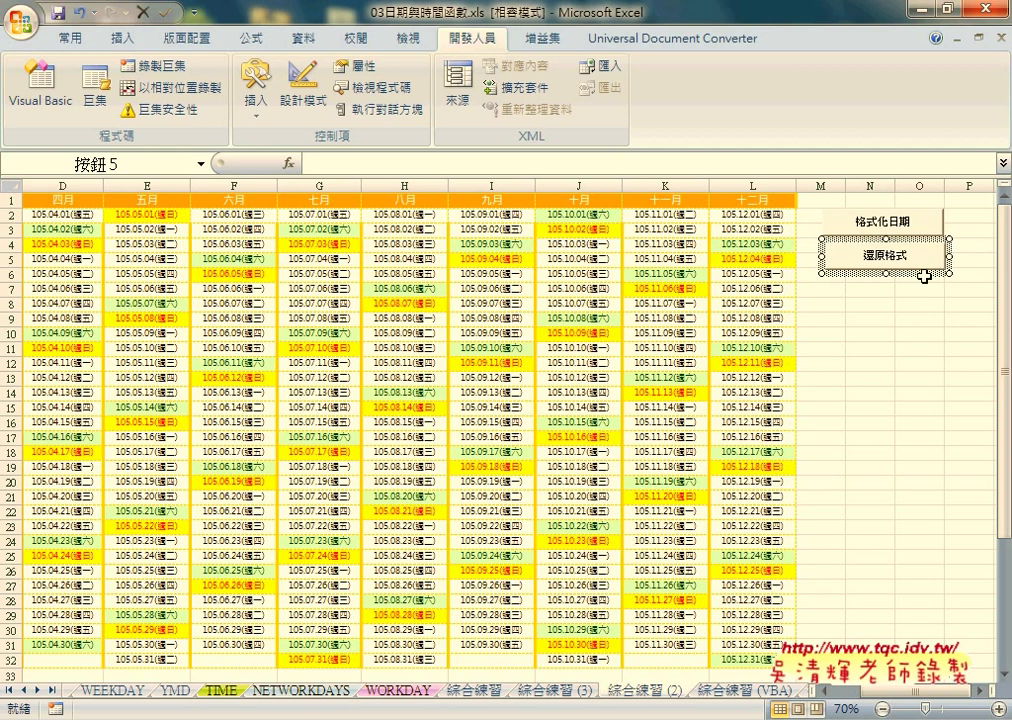
pyautogui.moveTo(924, 276); pyautogui.dragTo(927, 282)
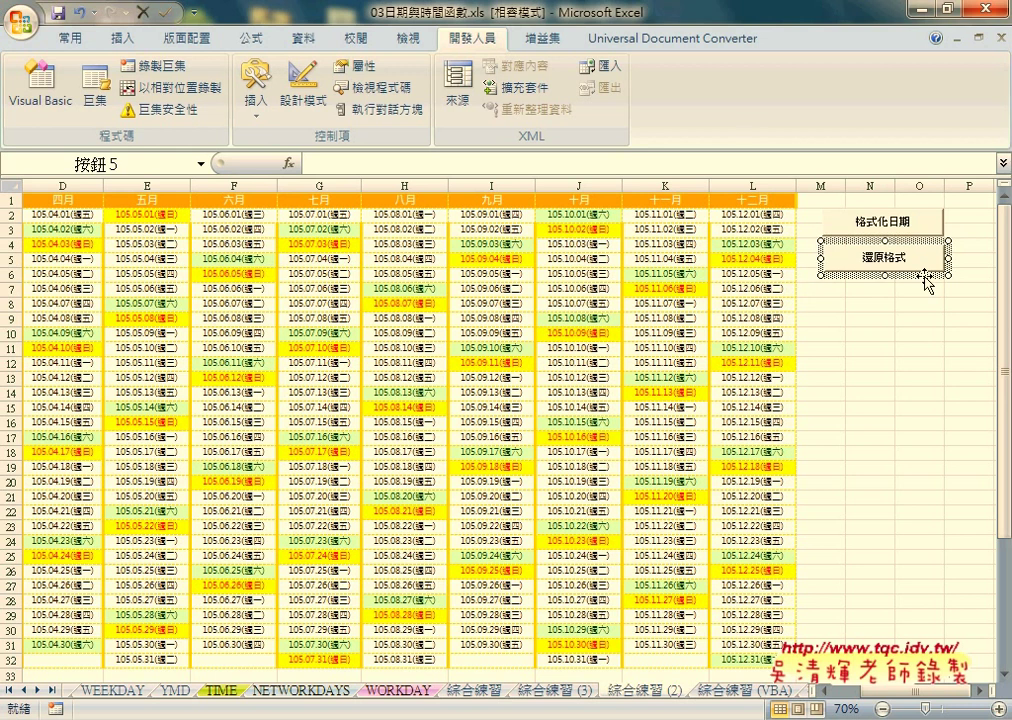
pyautogui.click(882, 362)
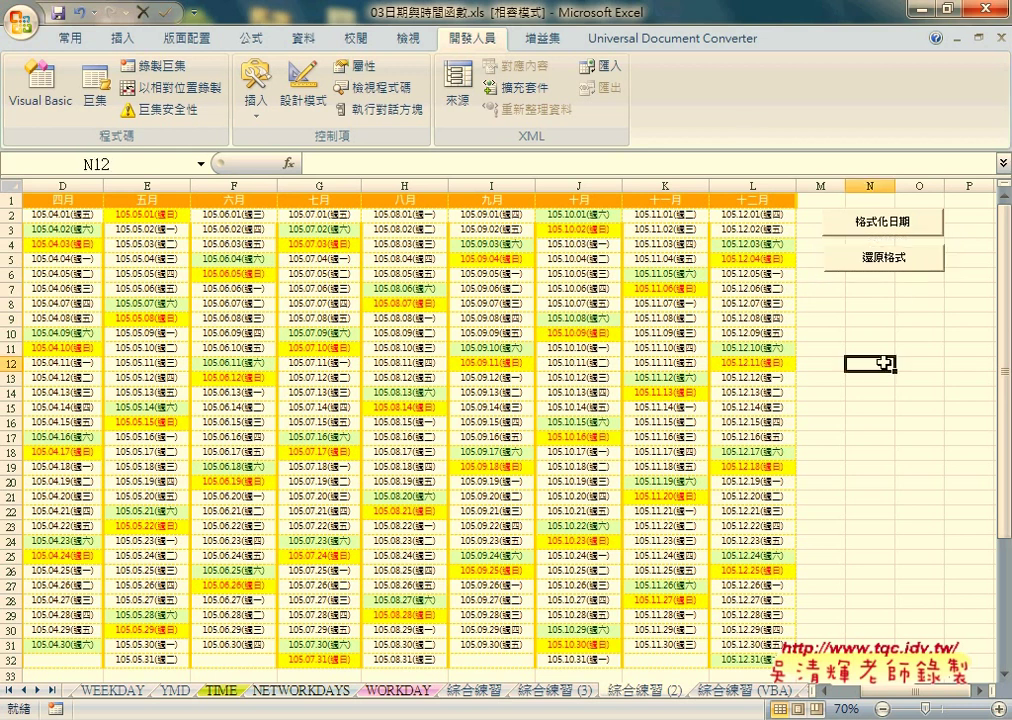
pyautogui.rightClick(917, 268)
pyautogui.click(948, 266)
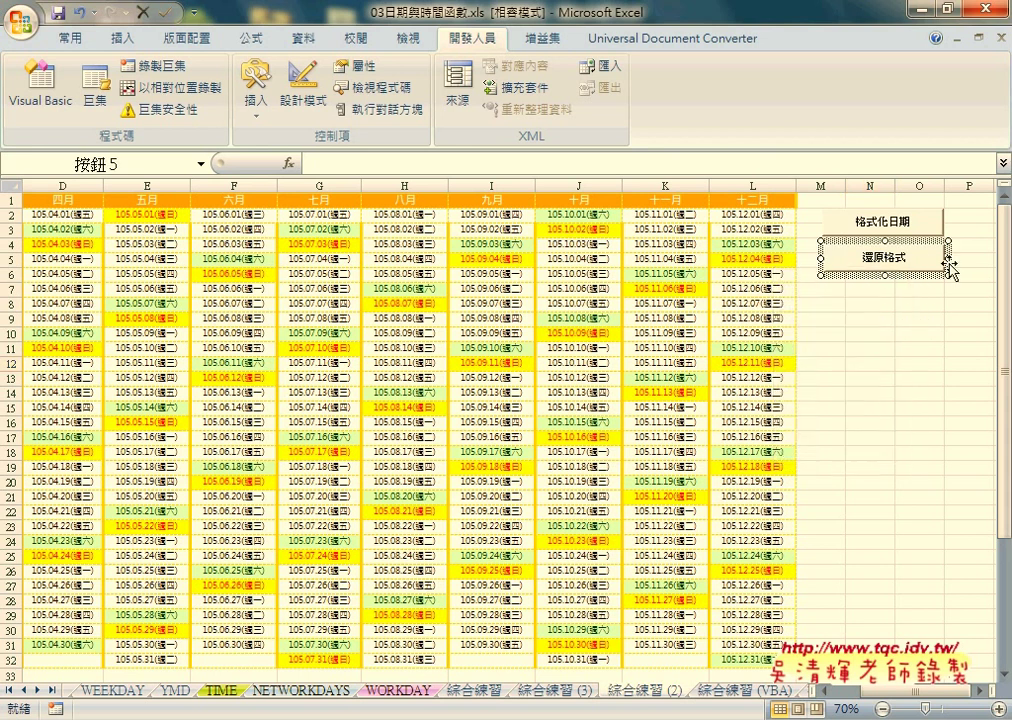
pyautogui.moveTo(948, 266); pyautogui.dragTo(946, 266)
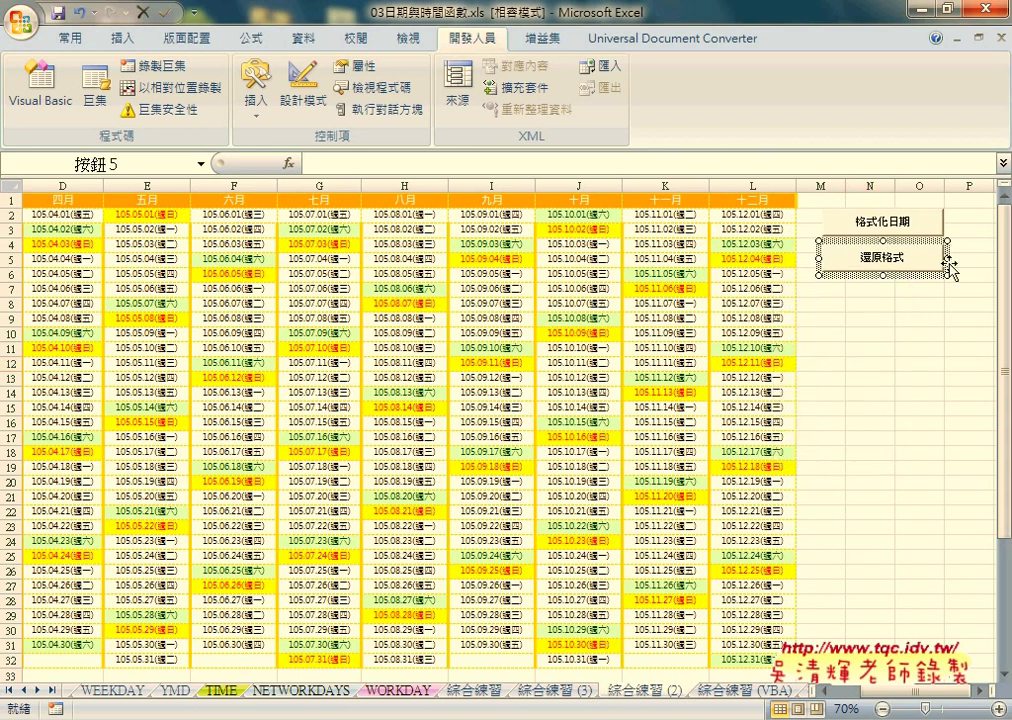
pyautogui.click(933, 377)
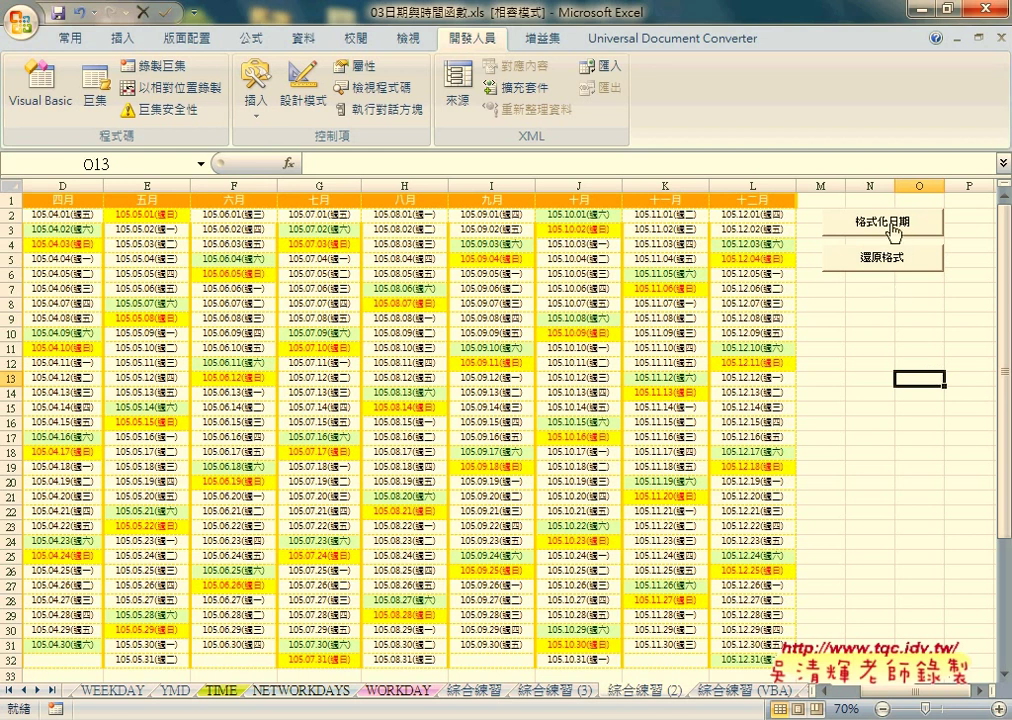
# Step: Clear the weekend colours with 還原格式, then view the macro assigned to 格式化日期
pyautogui.click(883, 257)
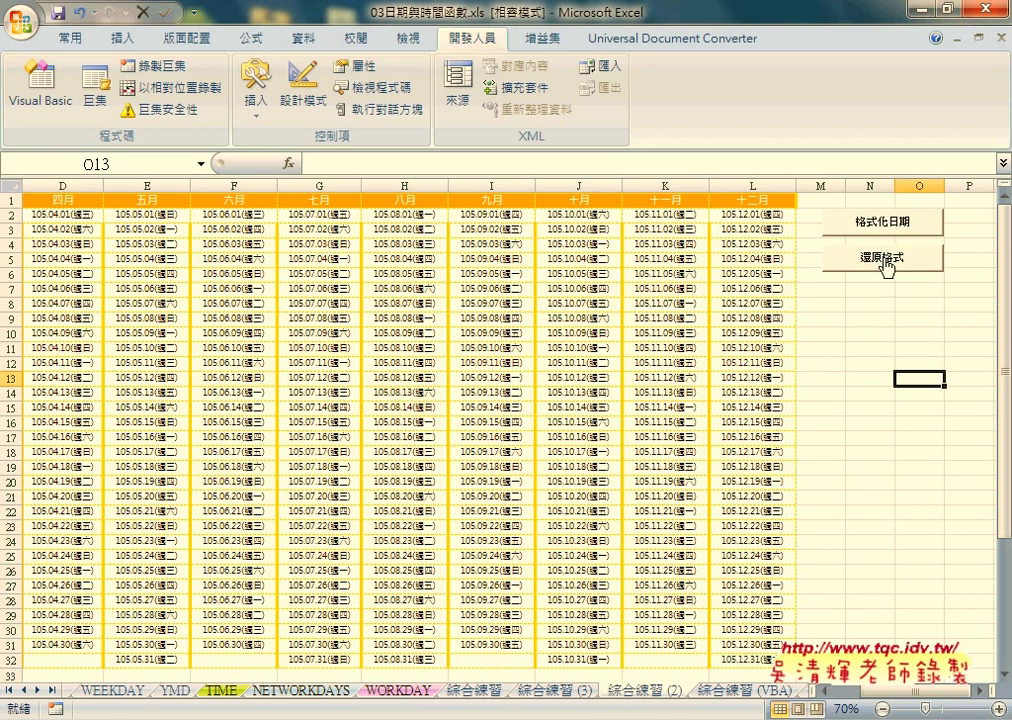
pyautogui.click(883, 228)
pyautogui.rightClick(883, 228)
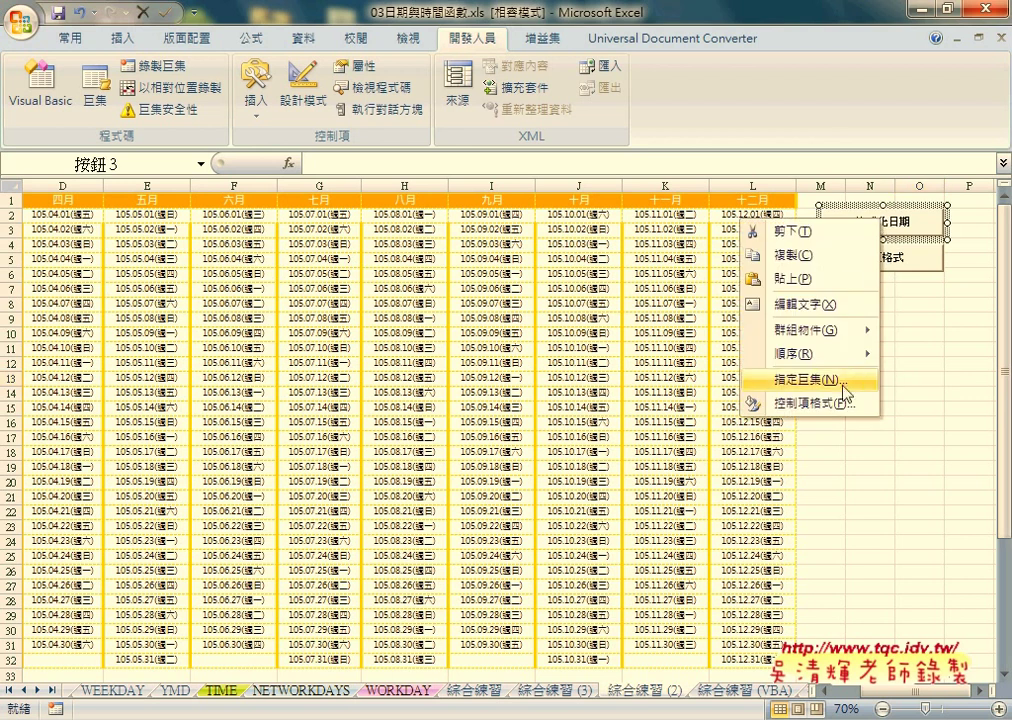
pyautogui.click(830, 378)
# Step: Open the 格式化日期 code, widen the code pane, and select the row loop's bound 32
pyautogui.click(970, 264)
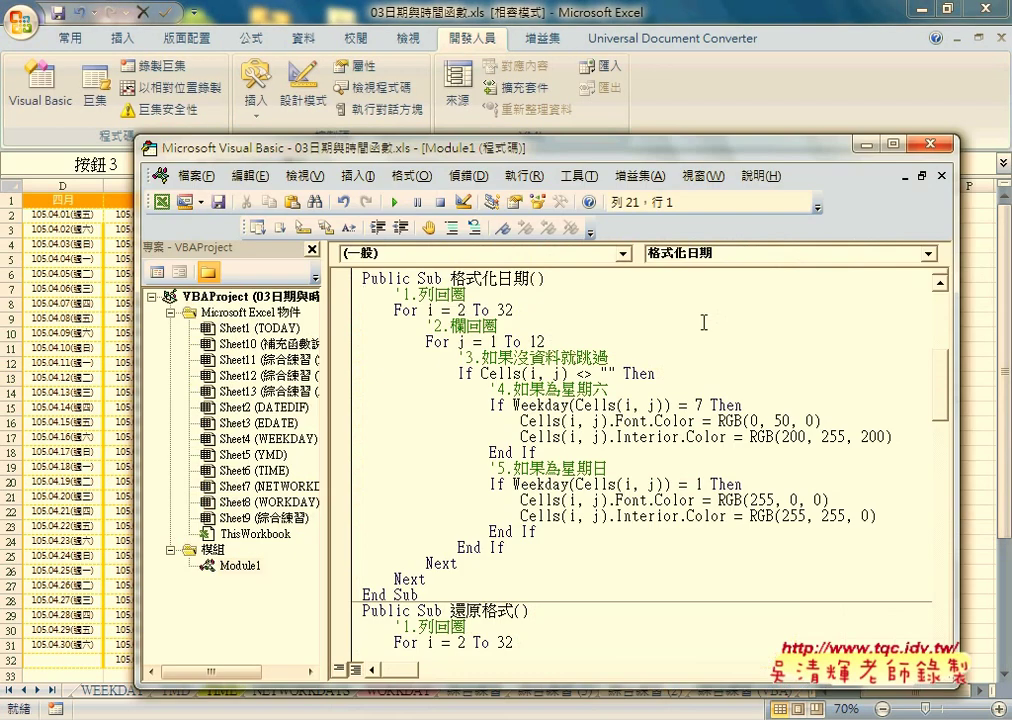
pyautogui.moveTo(331, 358); pyautogui.dragTo(252, 358)
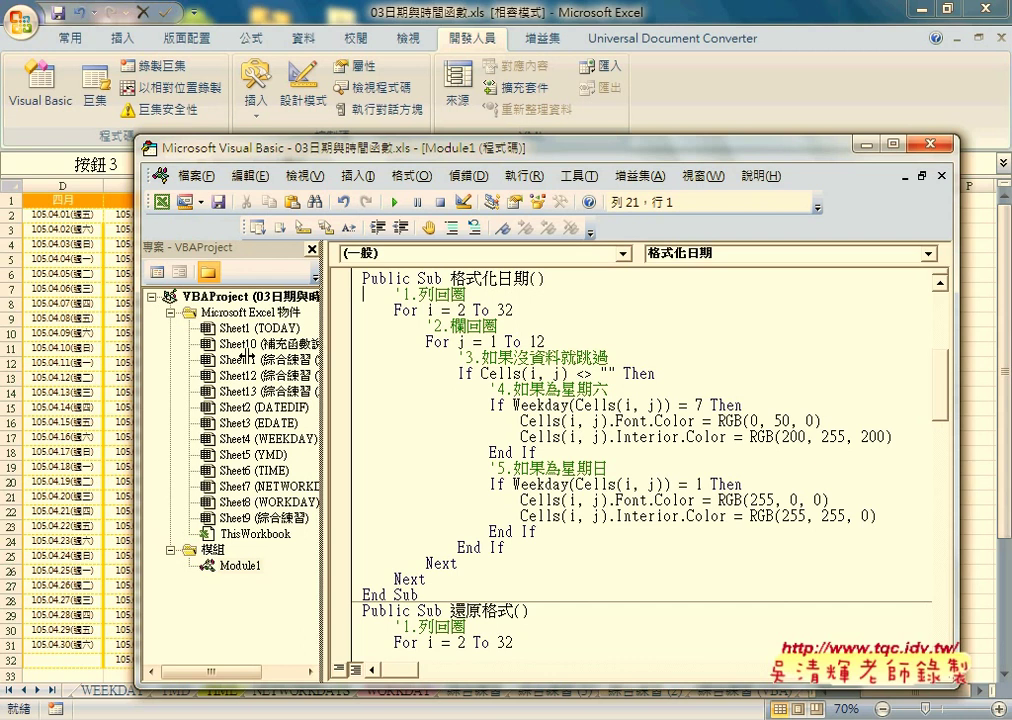
pyautogui.doubleClick(426, 310)
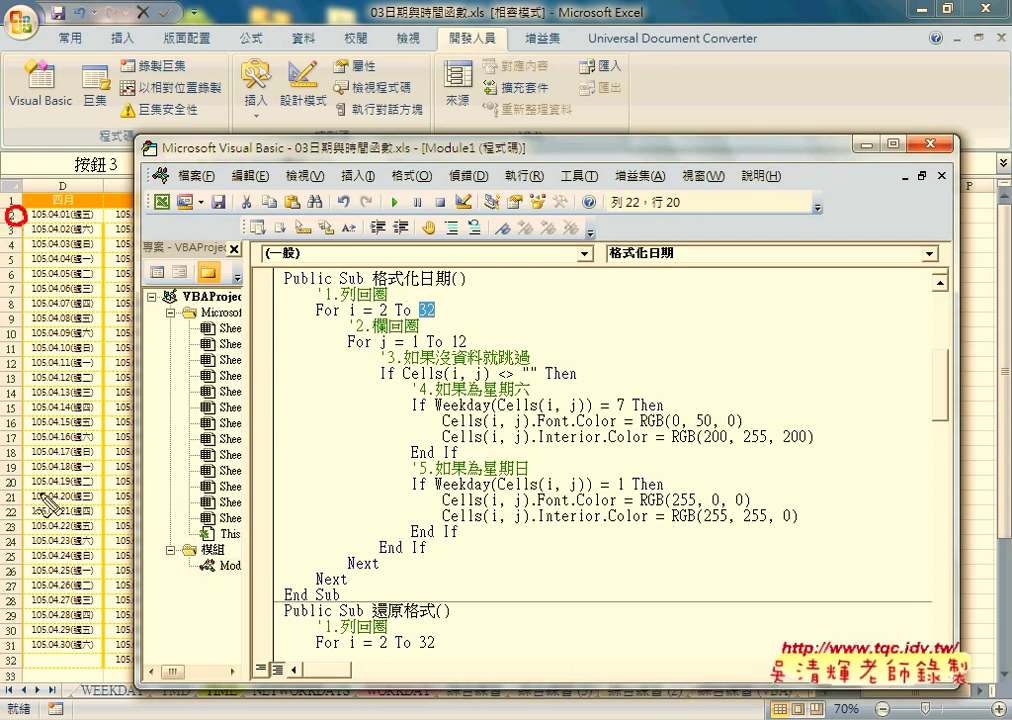
# Step: Delete the hard-coded 32 from 'For i = 2 To 32'
pyautogui.moveTo(18, 638); pyautogui.dragTo(16, 652)
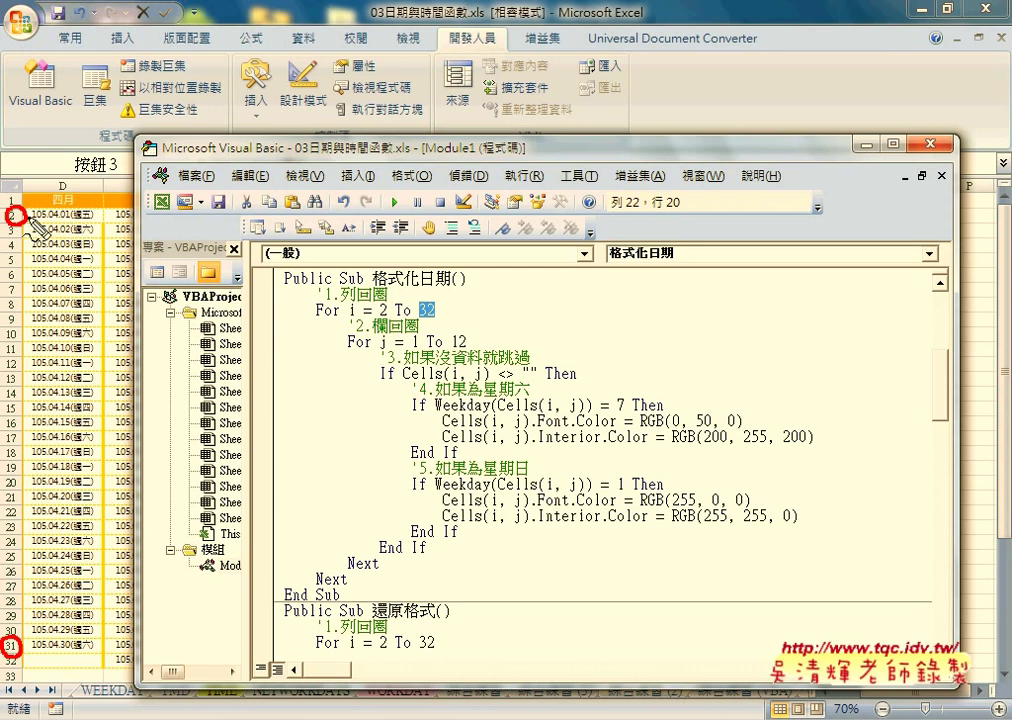
pyautogui.moveTo(80, 215); pyautogui.dragTo(130, 216)
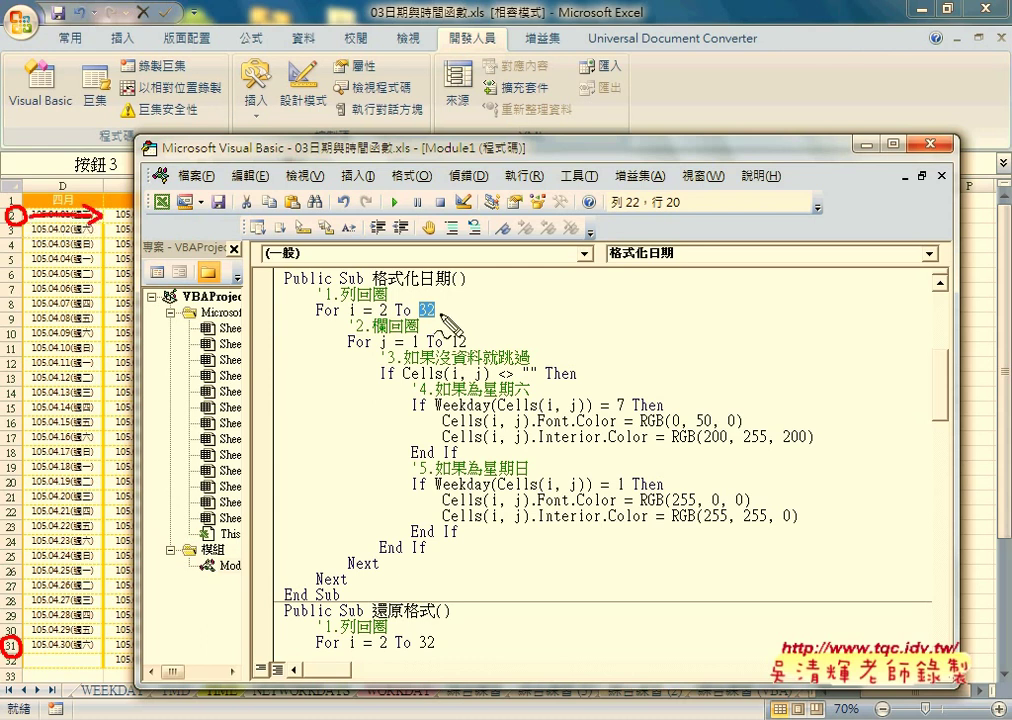
pyautogui.moveTo(428, 318); pyautogui.dragTo(455, 346)
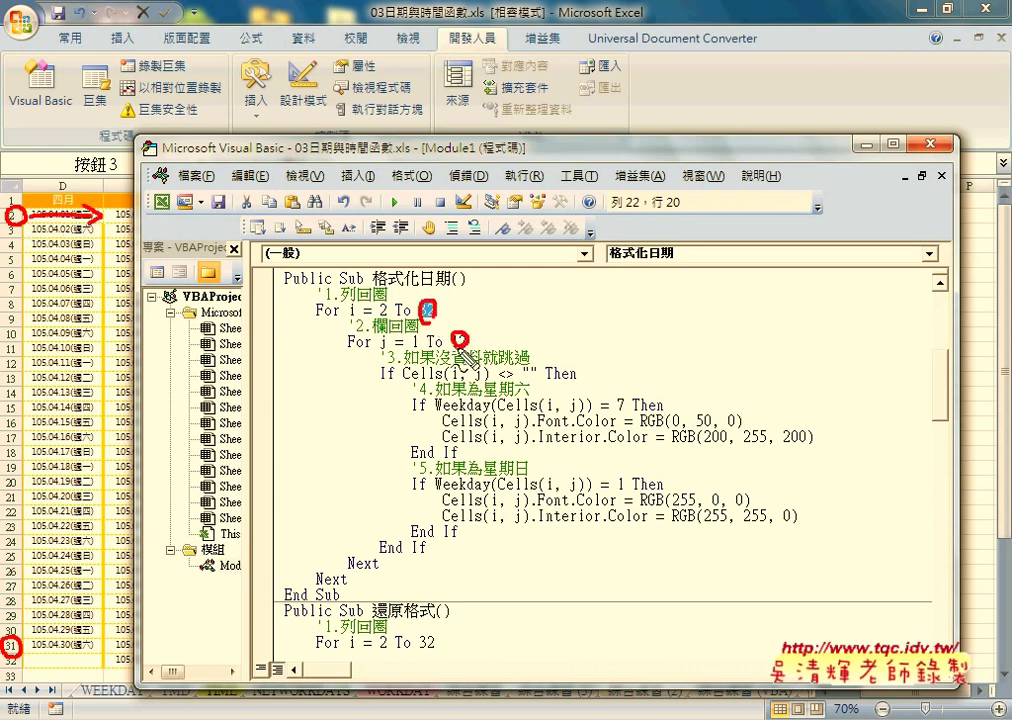
pyautogui.press('Escape')
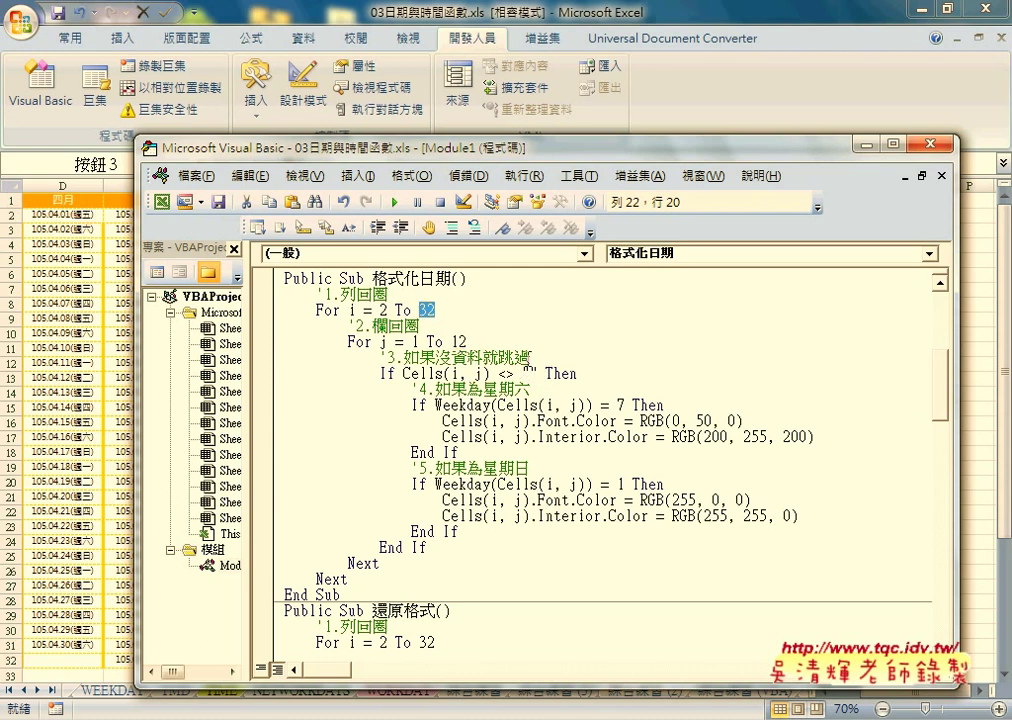
pyautogui.press('Delete')
# Step: Restore the 32, then check in Excel that dates run from A2 down to A32 and across to L2
pyautogui.hotkey('ctrl', 'z')
pyautogui.click(80, 219)
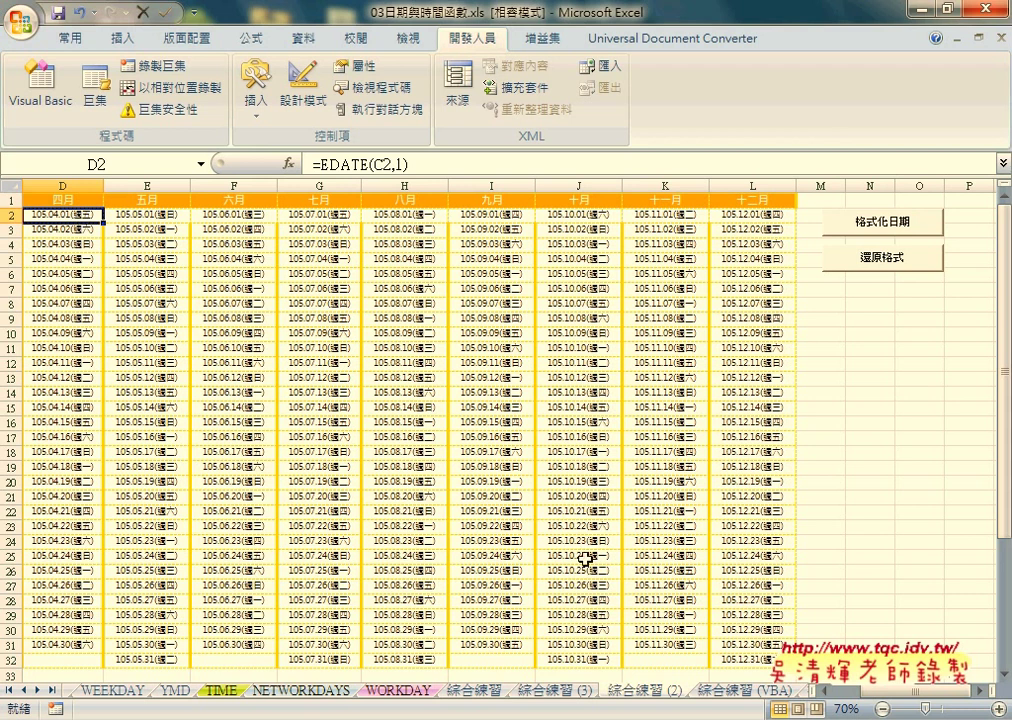
pyautogui.hscroll(-3, 700, 545)
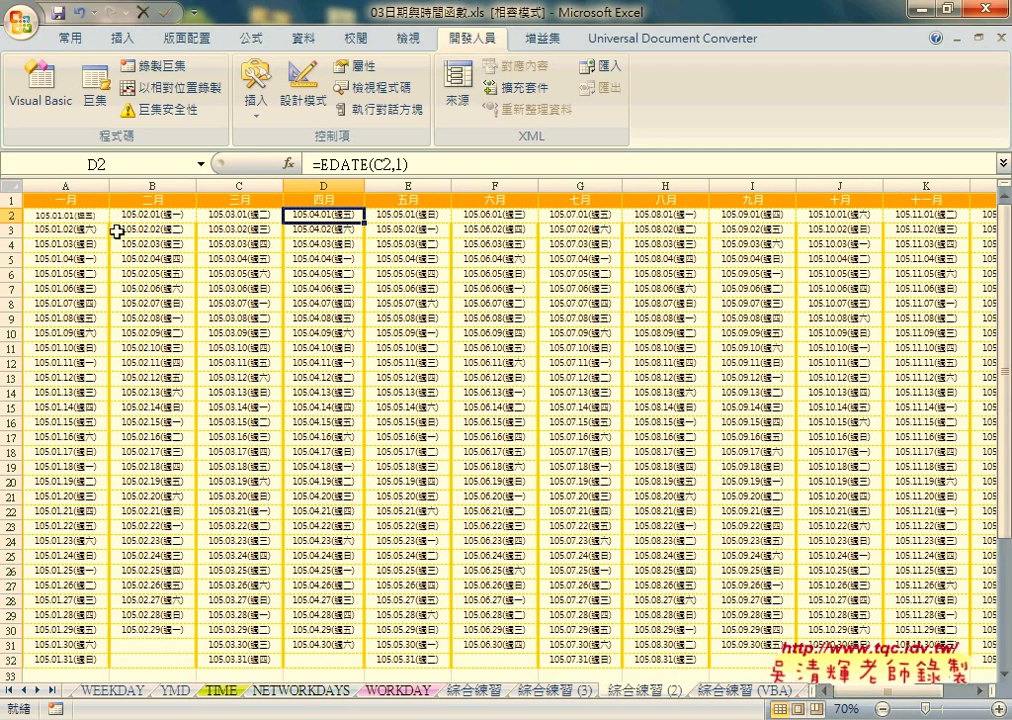
pyautogui.click(75, 216)
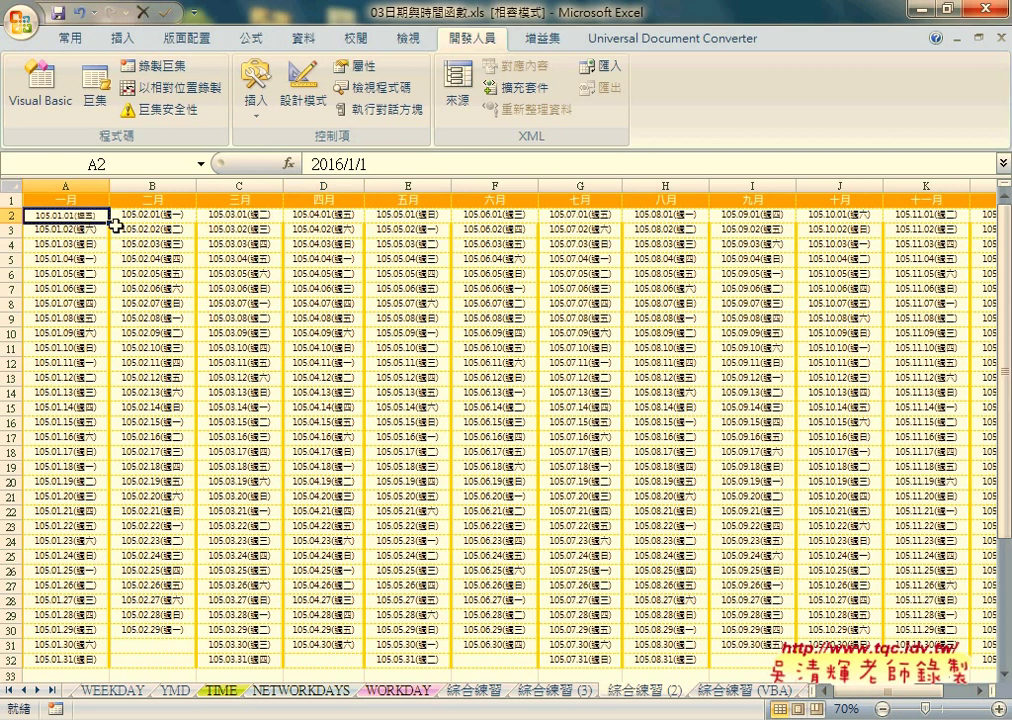
pyautogui.hotkey('ctrl', 'Down')
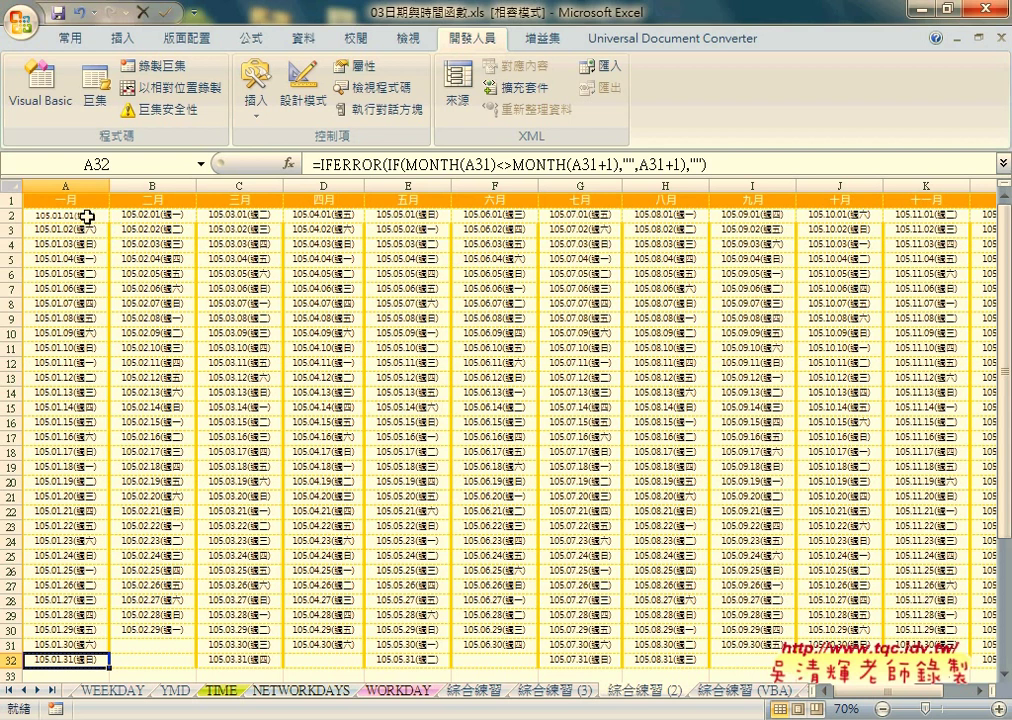
pyautogui.click(87, 217)
pyautogui.hotkey('ctrl', 'Right')
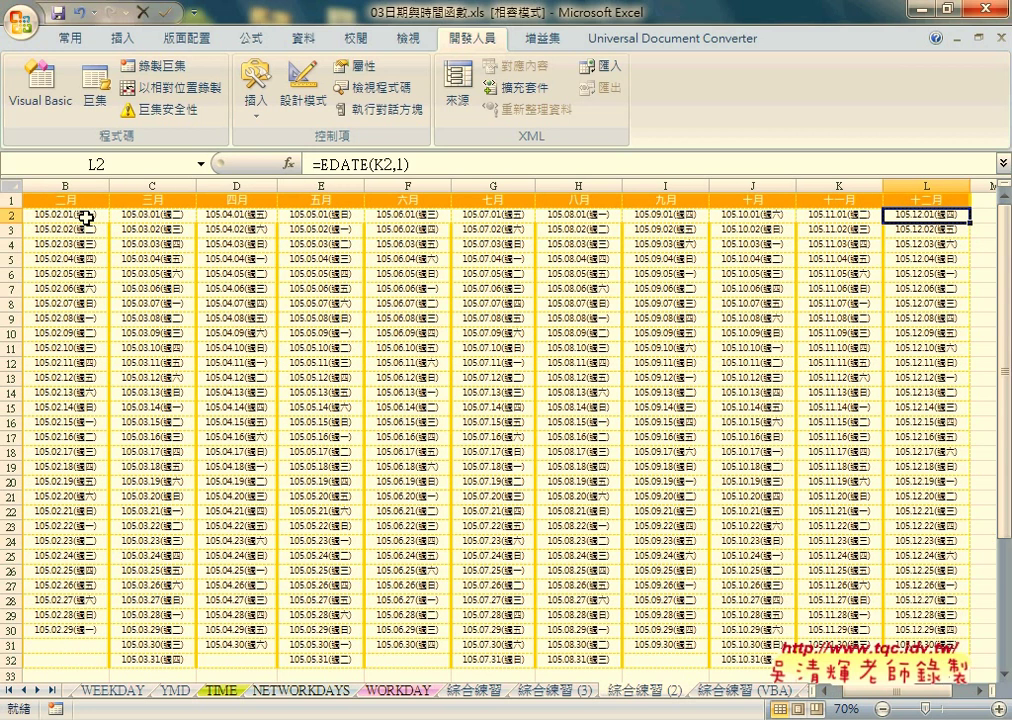
# Step: Make the For i loop end at Range("A1").End(xlDown).Row instead of the fixed row number
pyautogui.hotkey('alt', 'Tab')
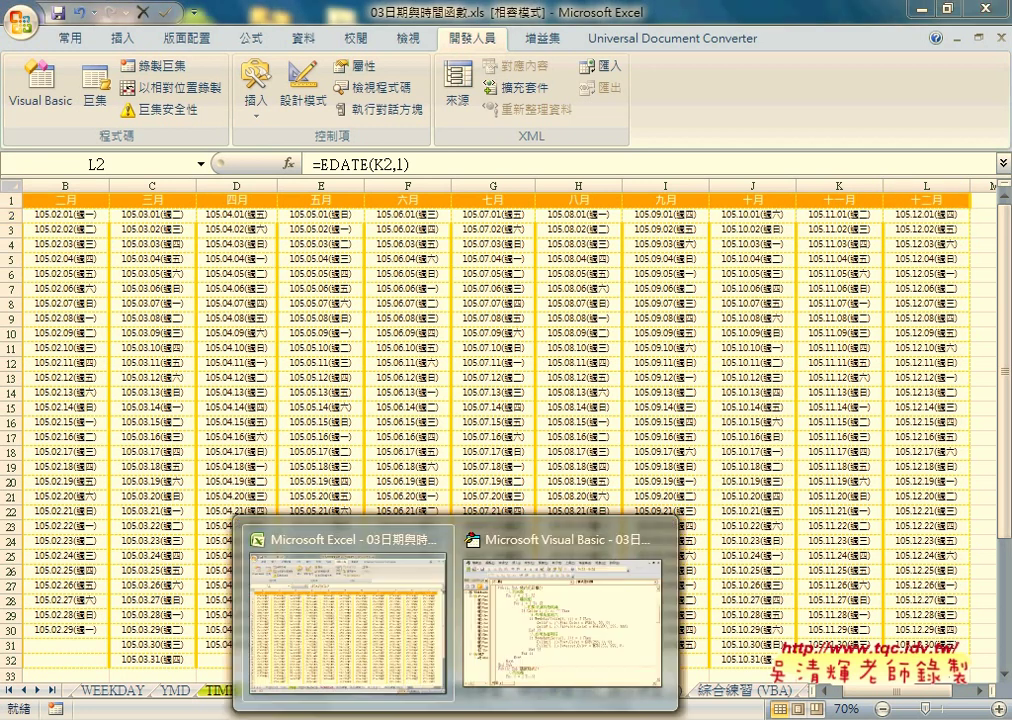
pyautogui.press('Tab')
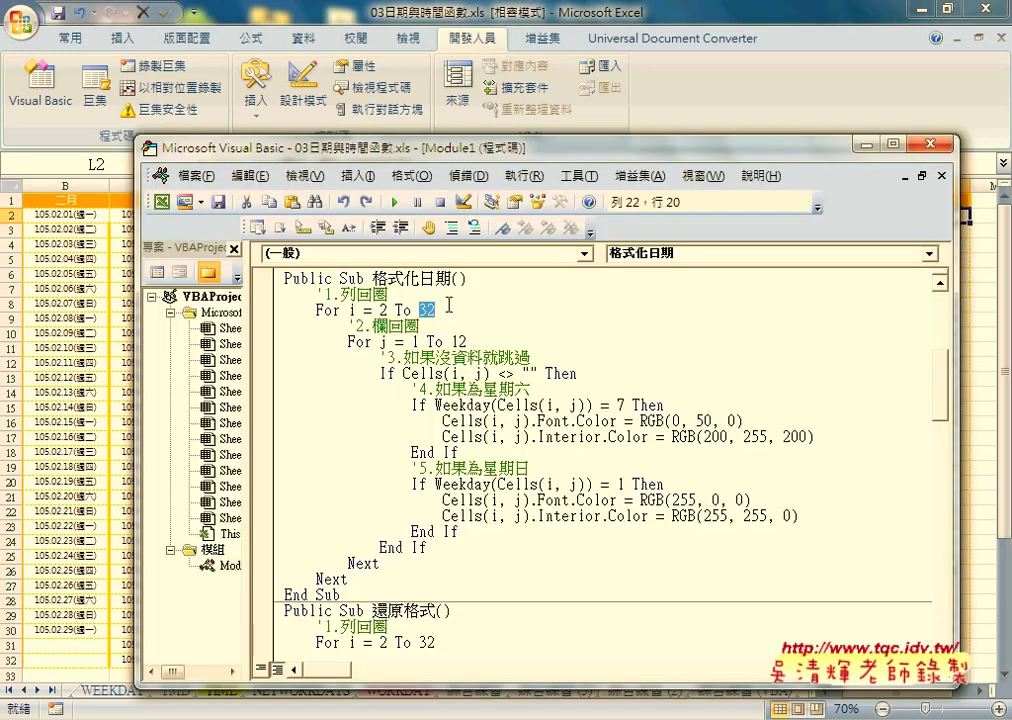
pyautogui.write('ra')
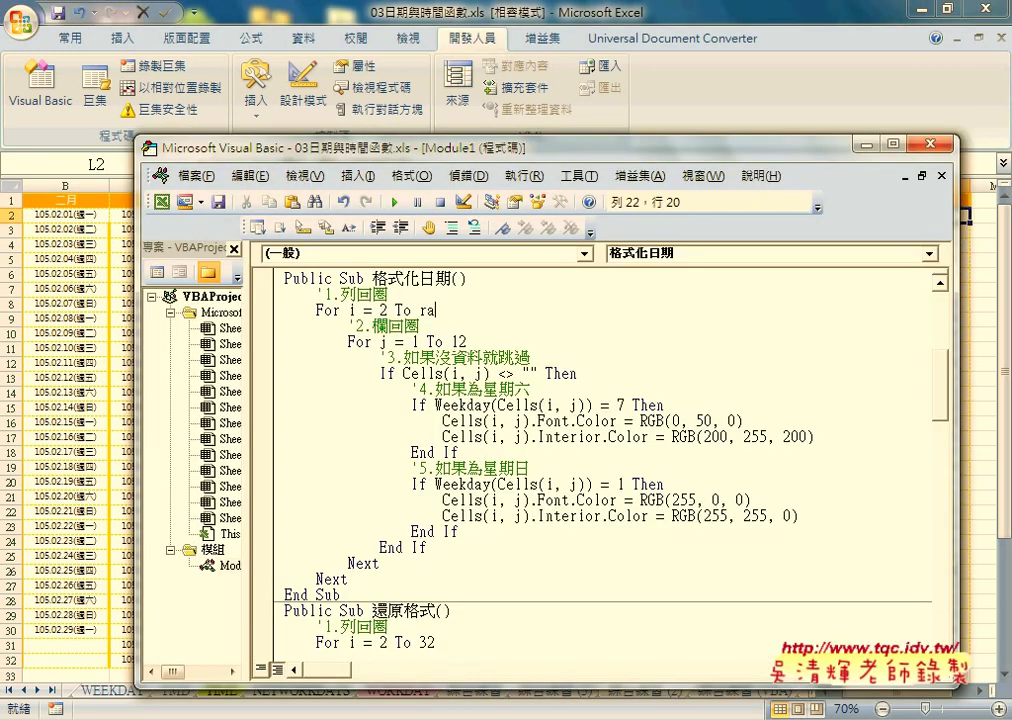
pyautogui.write('nge')
pyautogui.write('("')
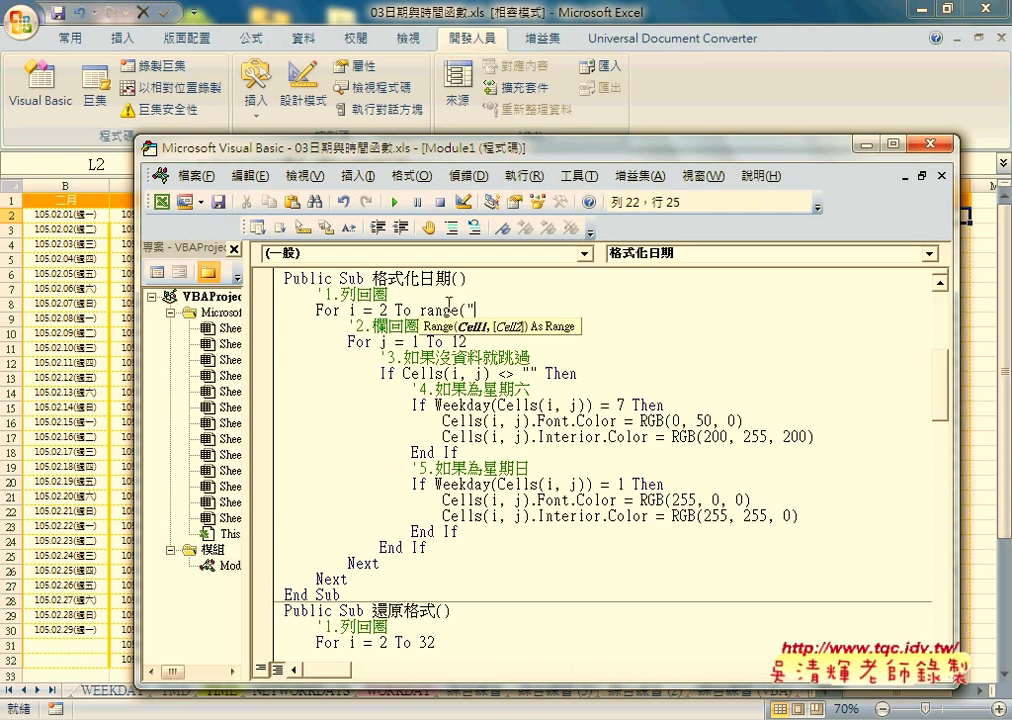
pyautogui.write('A1')
pyautogui.write('"')
pyautogui.write(').')
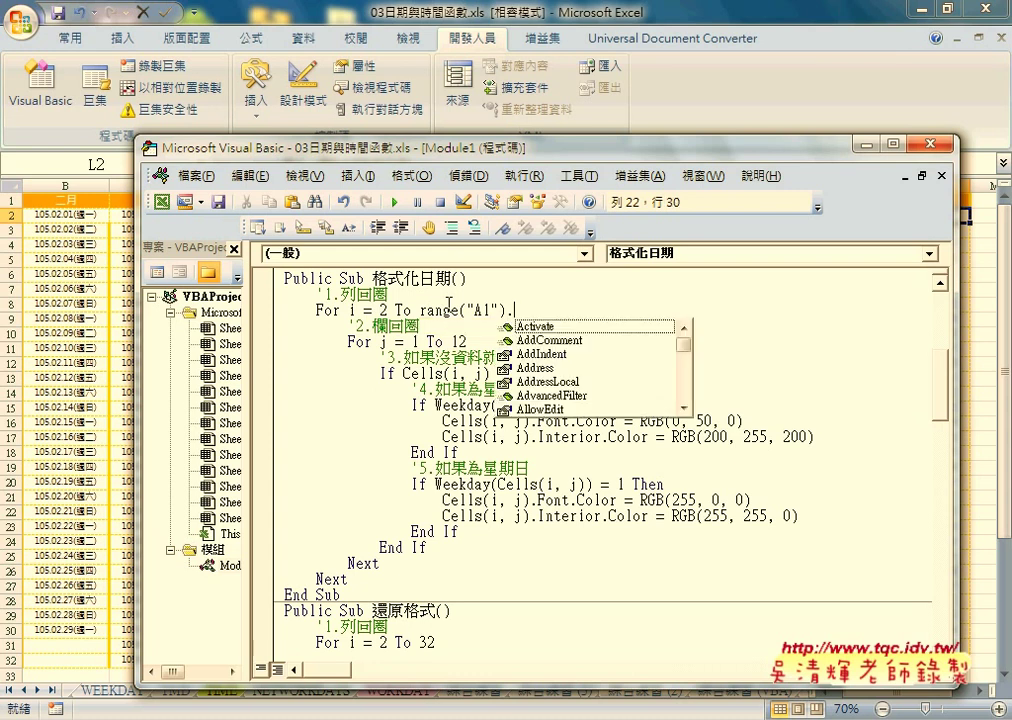
pyautogui.write('e')
pyautogui.write('n')
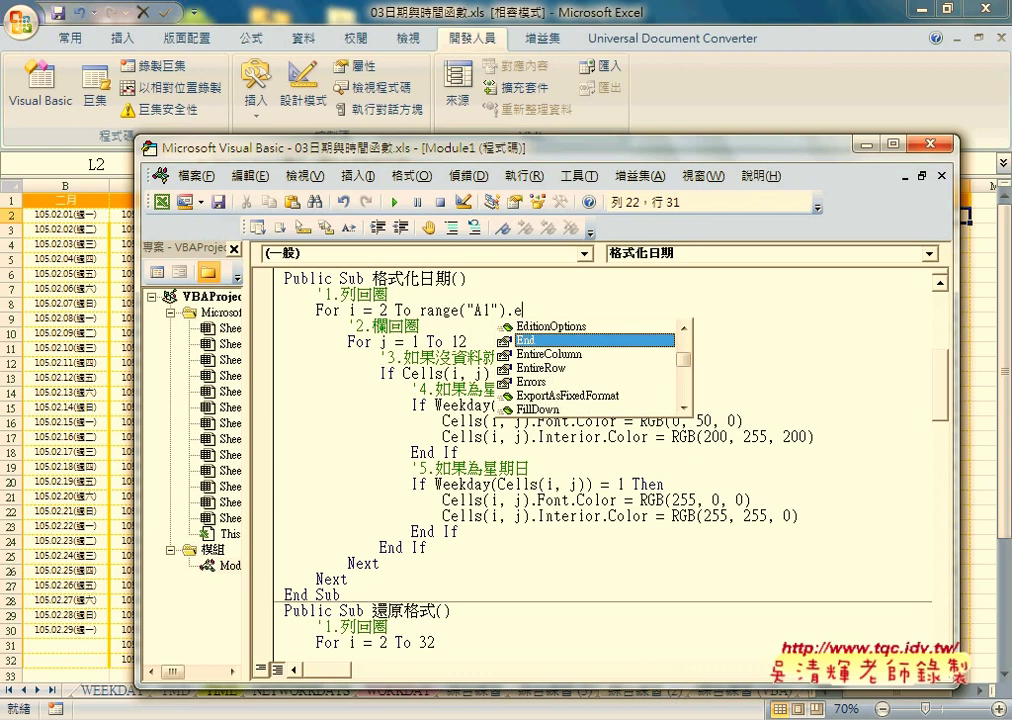
pyautogui.press('Tab')
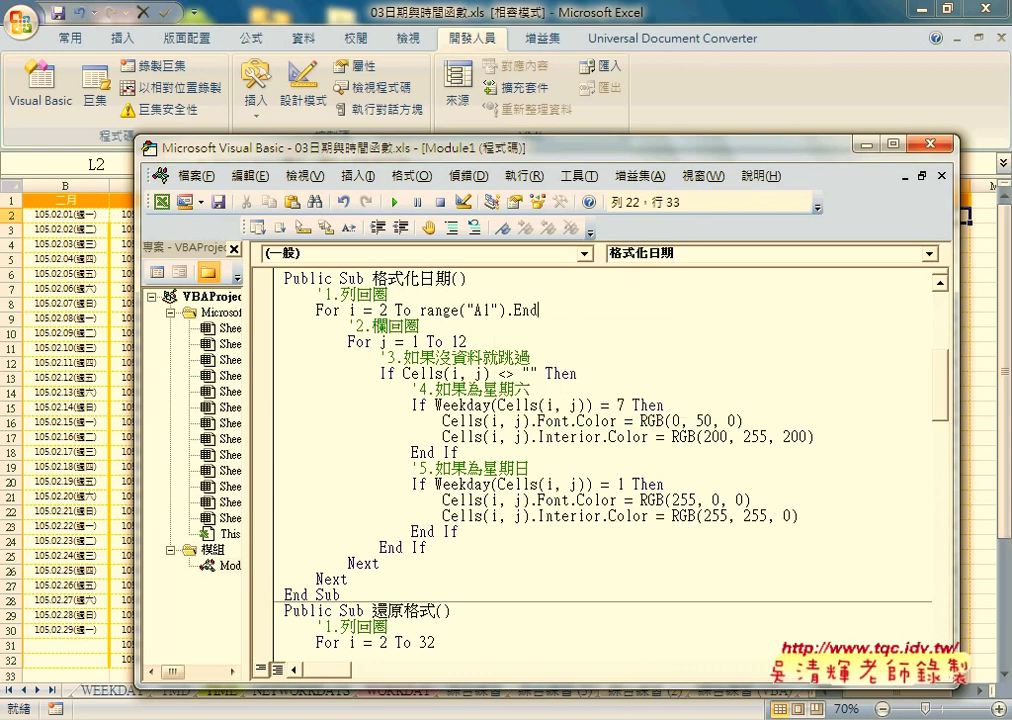
pyautogui.write('(')
pyautogui.press('Down')
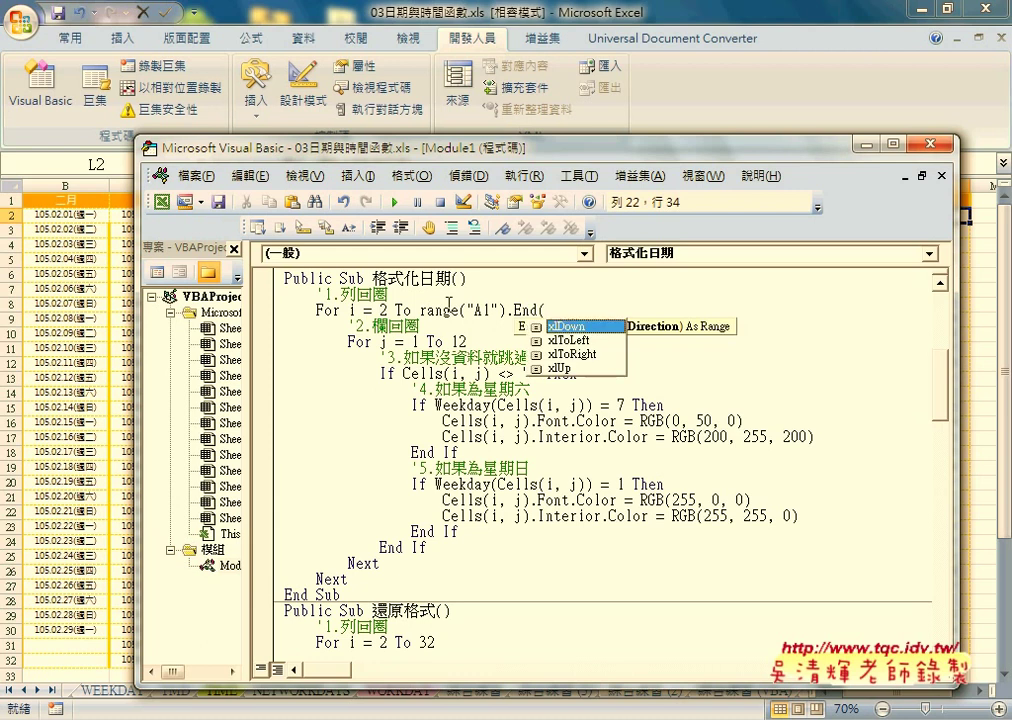
pyautogui.press('Down')
pyautogui.press('Down')
pyautogui.press('Down')
pyautogui.press('Up')
pyautogui.press('Up')
pyautogui.press('Up')
pyautogui.press('space')
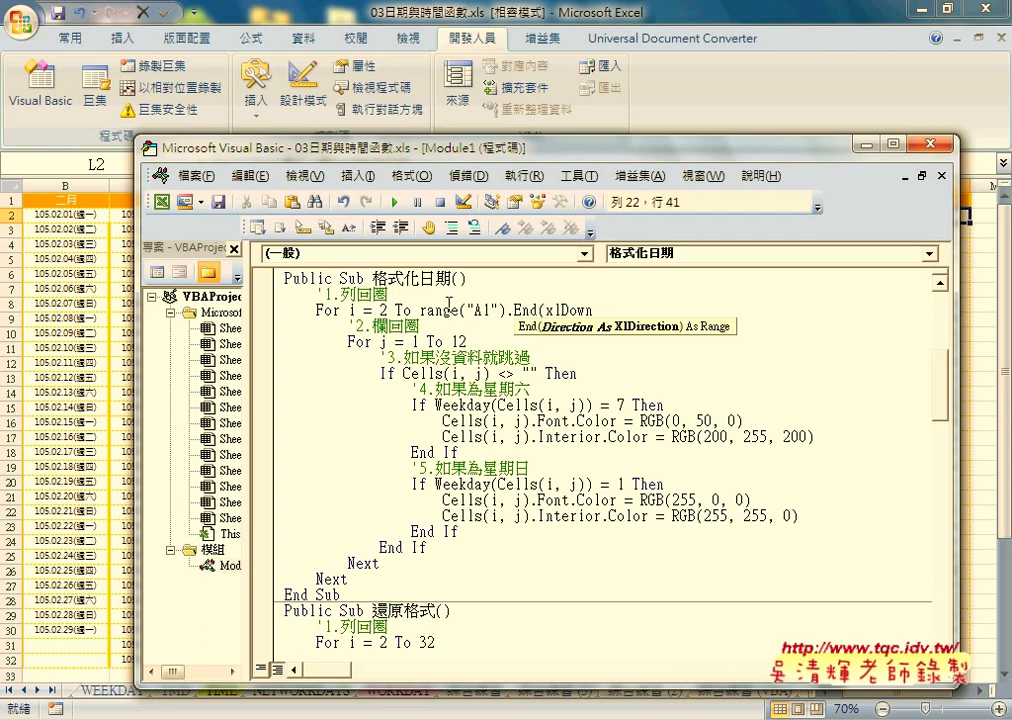
pyautogui.write(')')
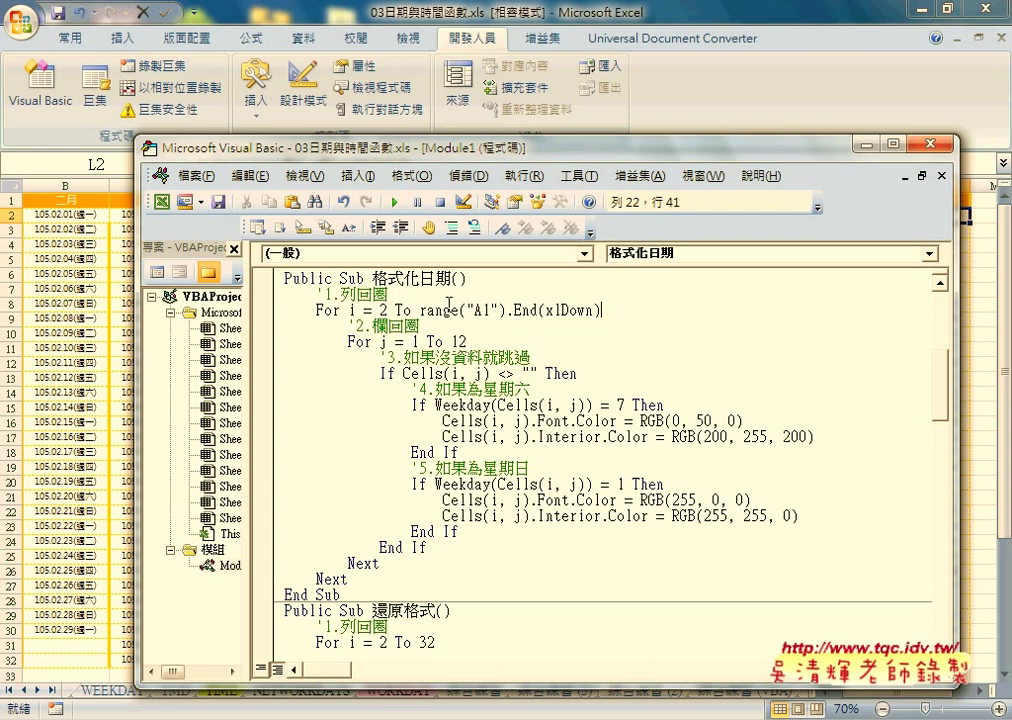
pyautogui.write('.')
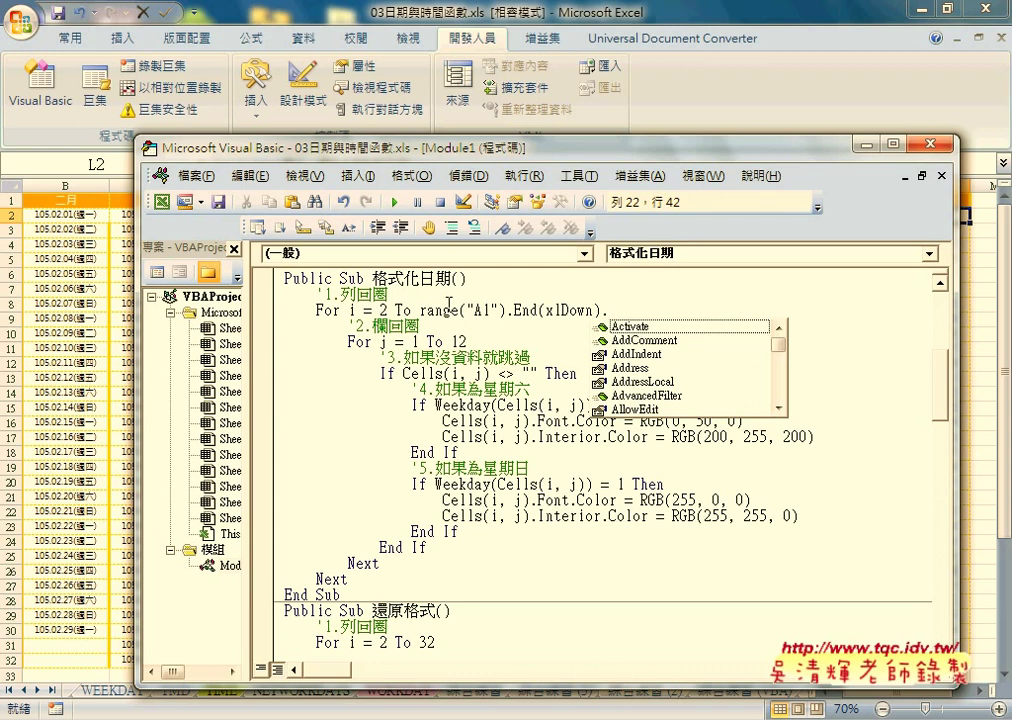
pyautogui.write('ro')
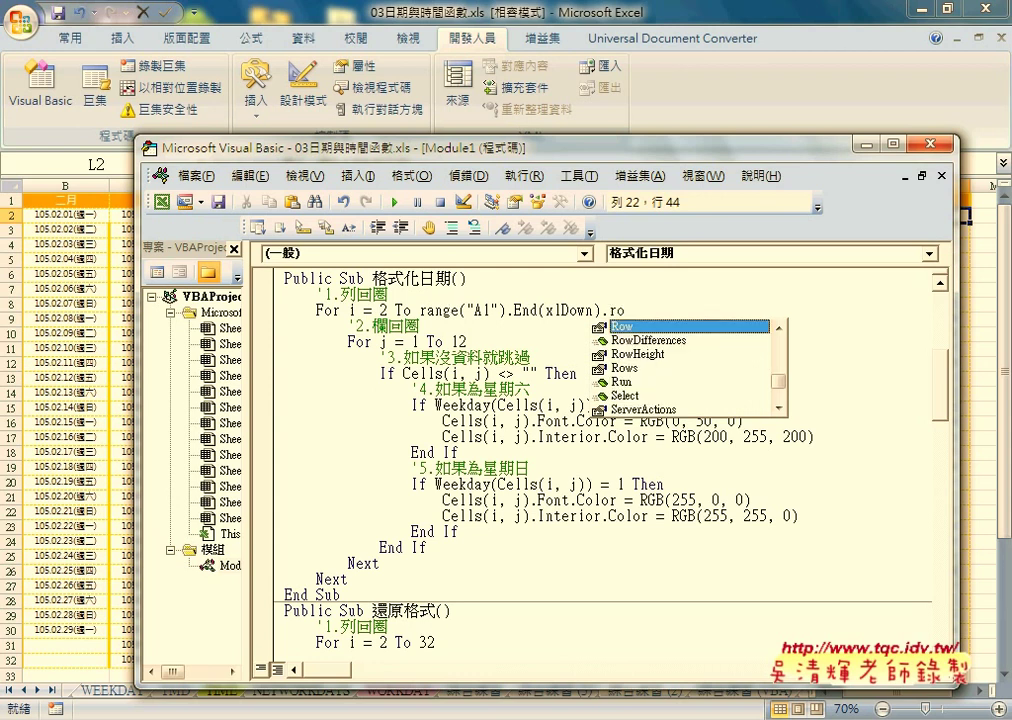
pyautogui.write('w')
pyautogui.moveTo(419, 311); pyautogui.dragTo(638, 312)
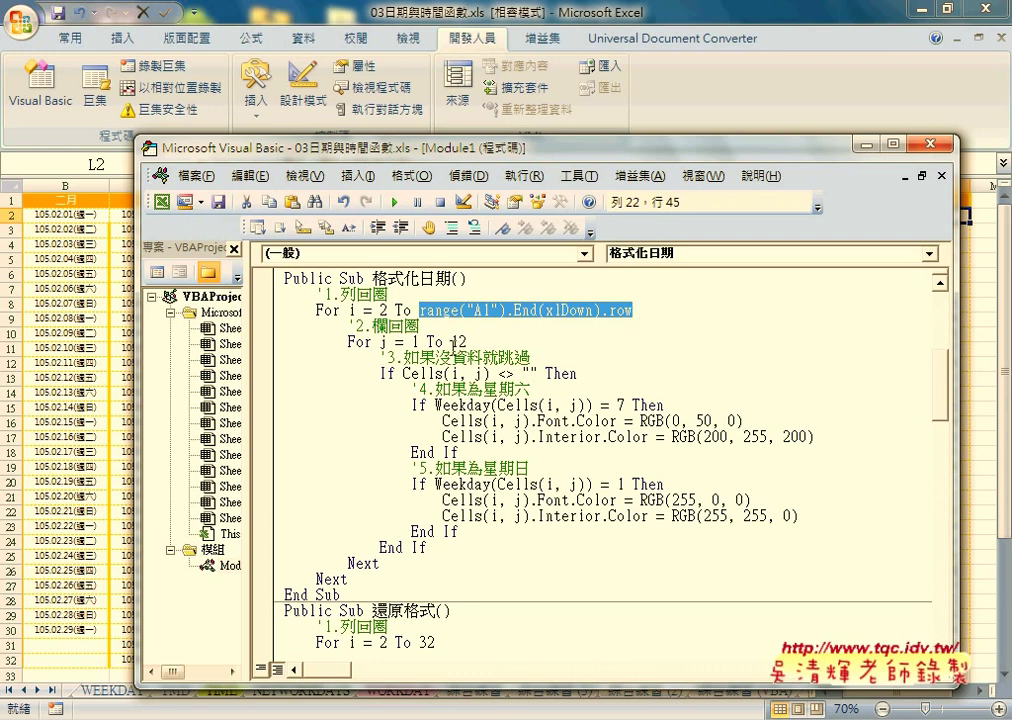
pyautogui.doubleClick(462, 342)
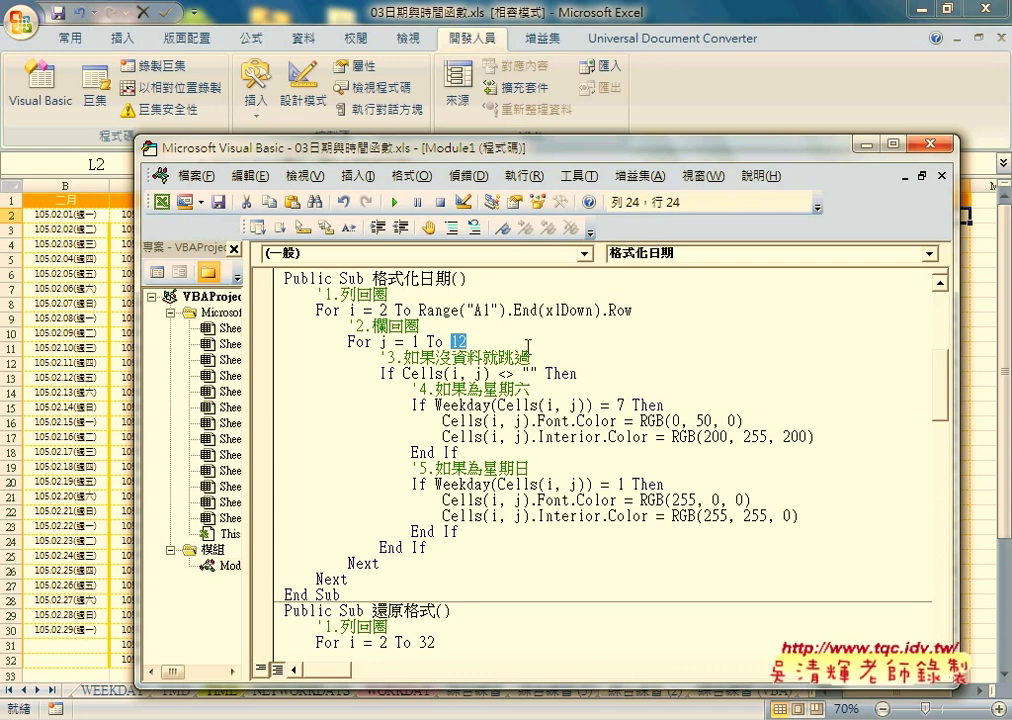
# Step: Delete the 12 from the For j line, dismiss the compile error, and copy Range("A1") there
pyautogui.press('Delete')
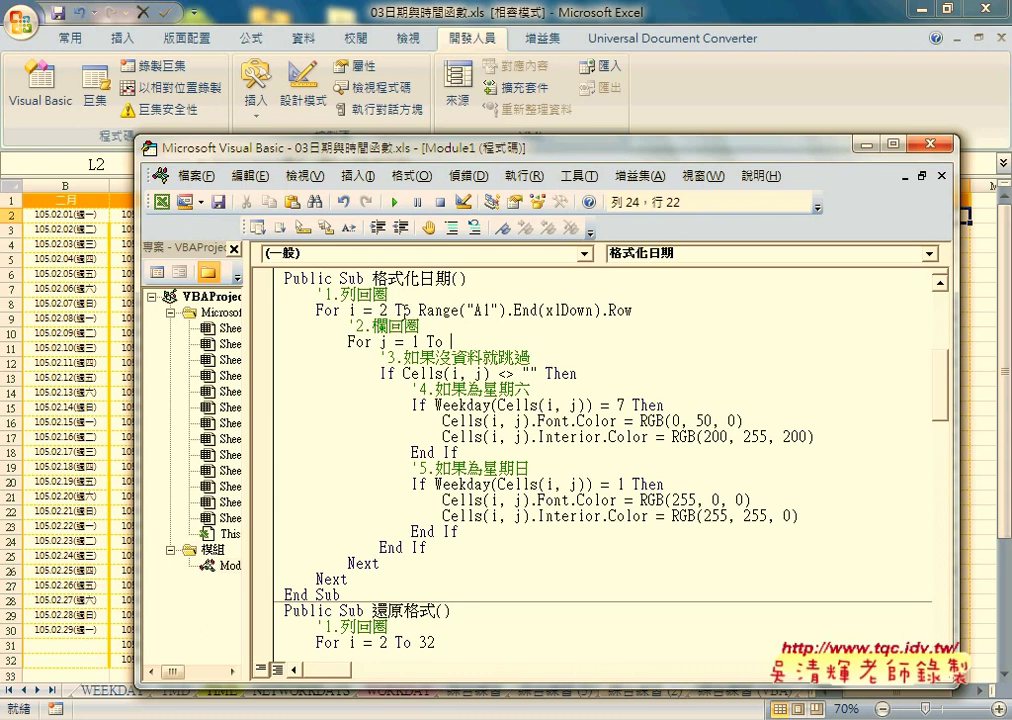
pyautogui.click(470, 316)
pyautogui.click(477, 447)
pyautogui.moveTo(419, 310)
pyautogui.mouseDown()
pyautogui.moveTo(503, 312)
pyautogui.moveTo(480, 344)
pyautogui.mouseUp()
pyautogui.click(487, 345)
pyautogui.click(450, 342)
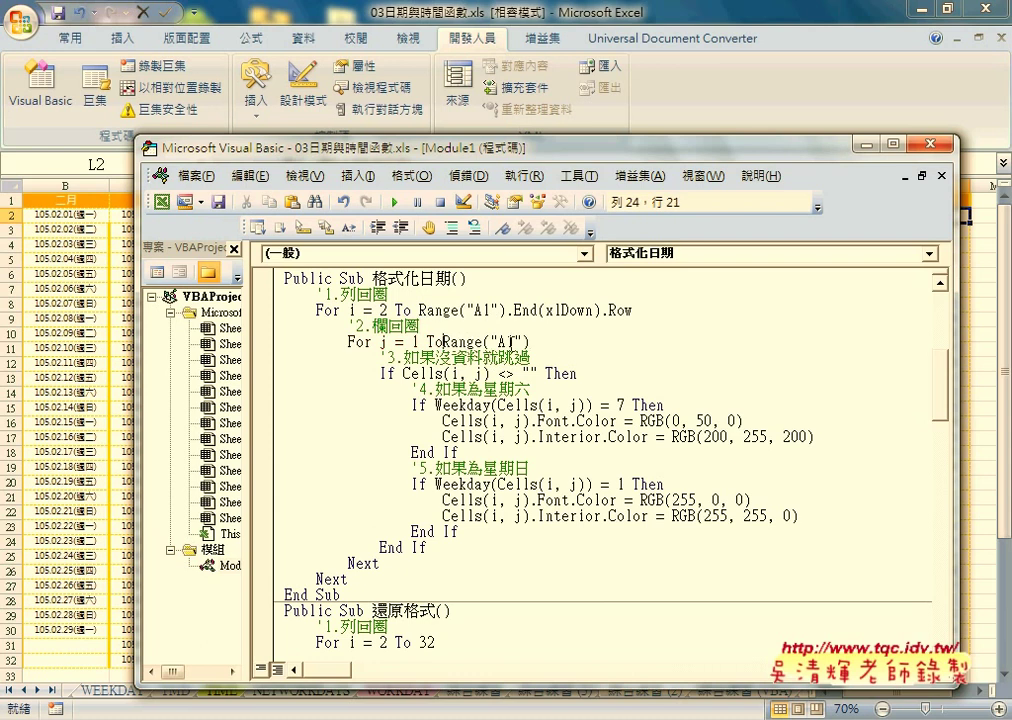
pyautogui.click(567, 343)
# Step: Complete the column bound as Range("A1").End(xlToRight).Column
pyautogui.write('.')
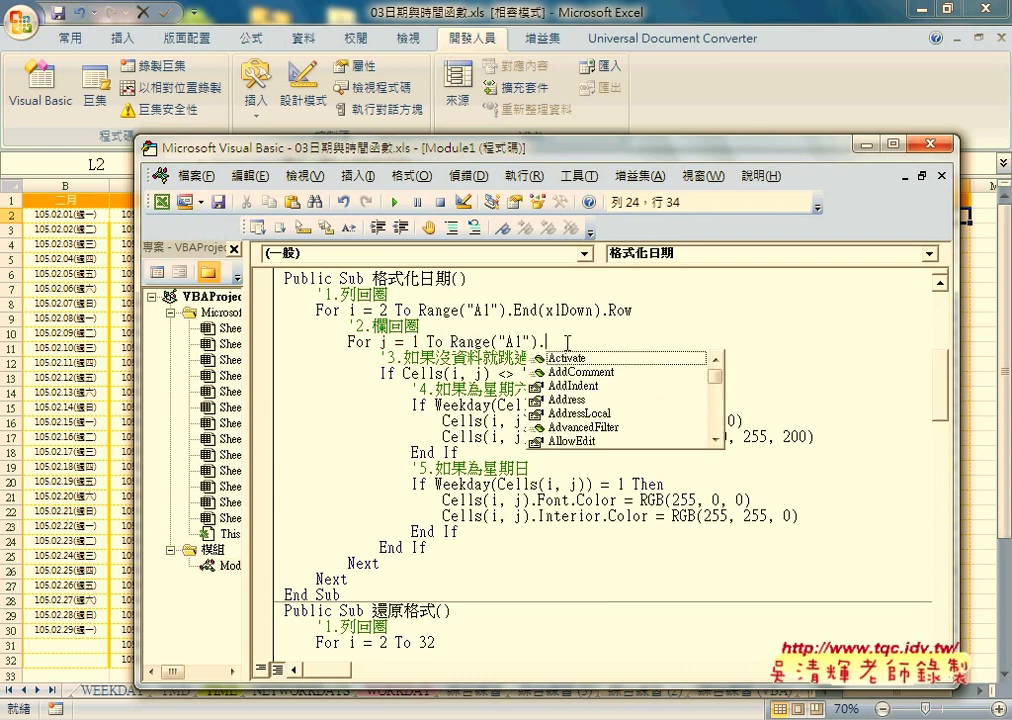
pyautogui.write('E')
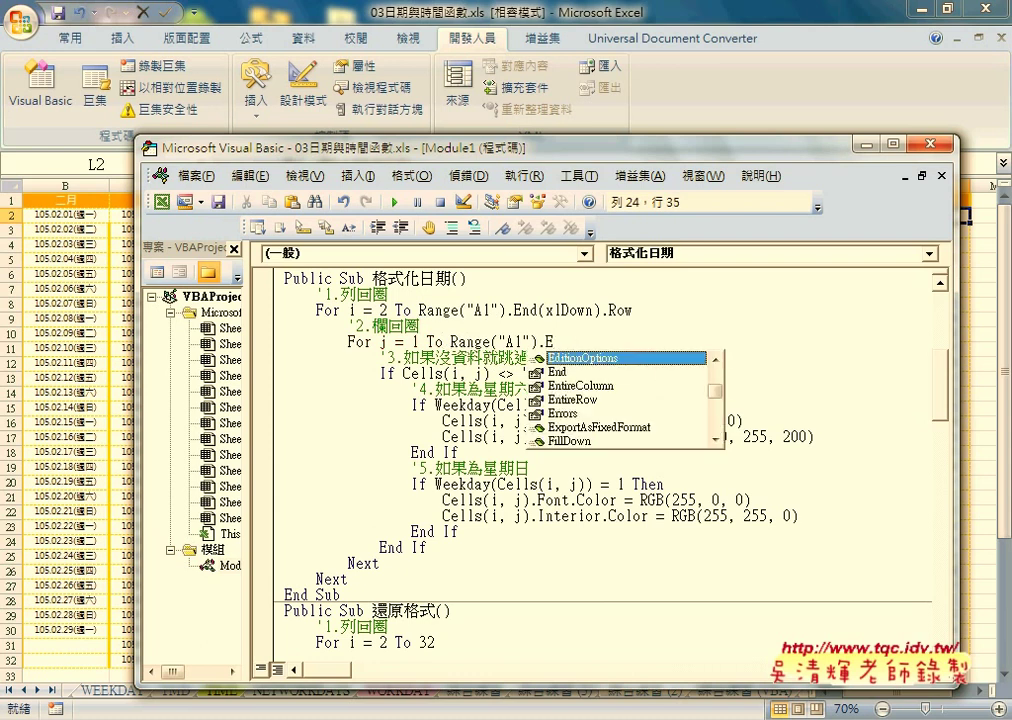
pyautogui.press('Down')
pyautogui.press('Tab')
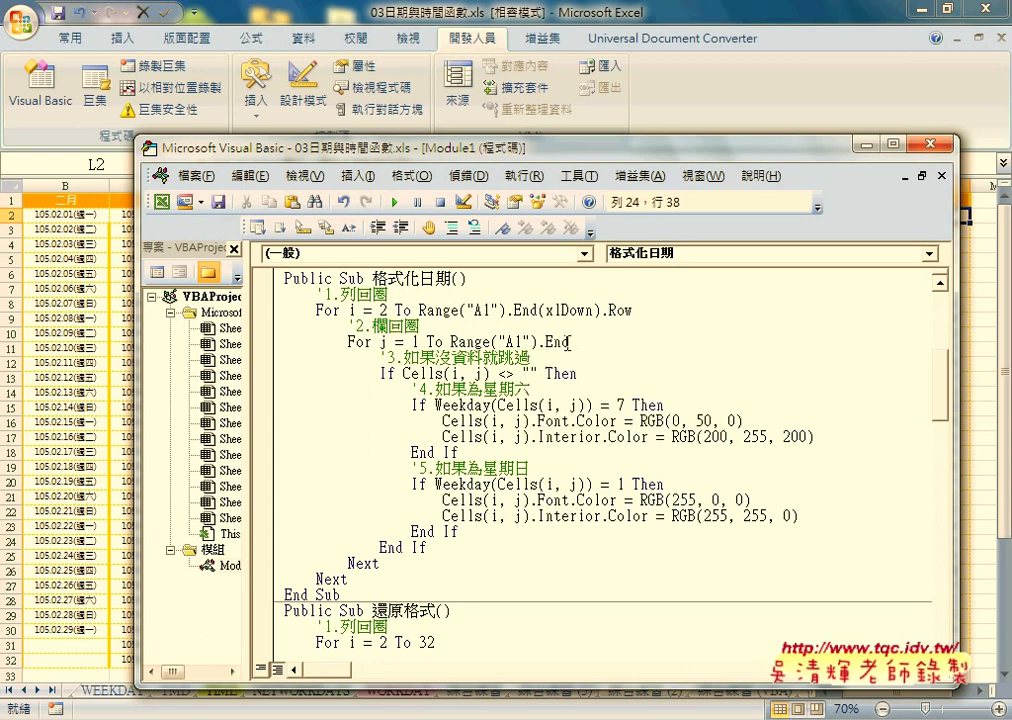
pyautogui.write('(')
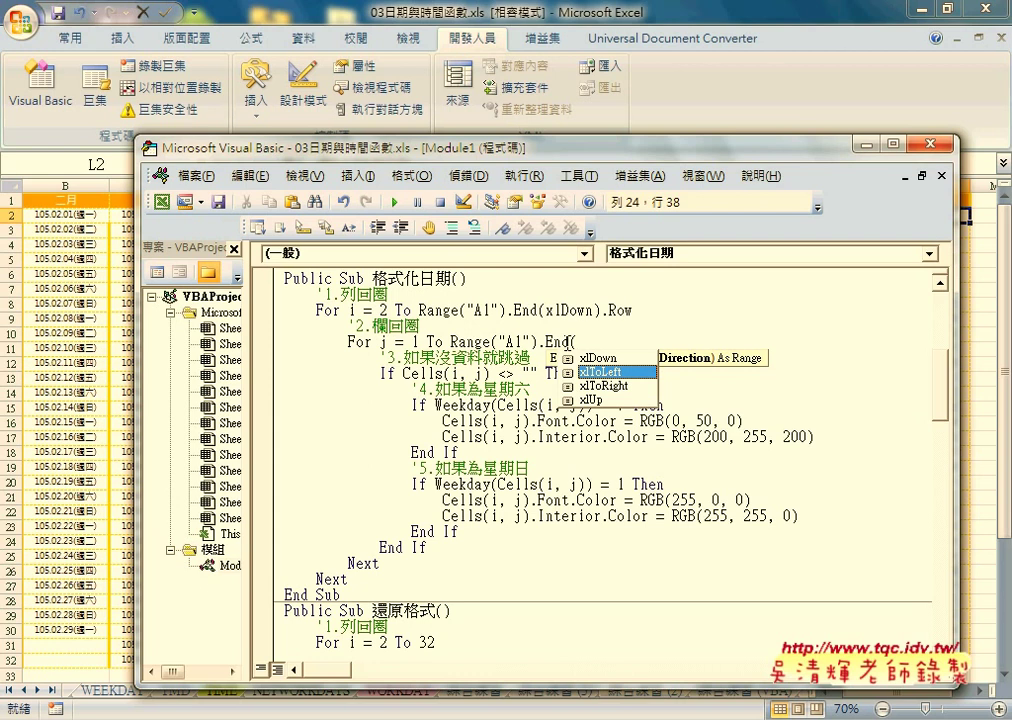
pyautogui.press('Down')
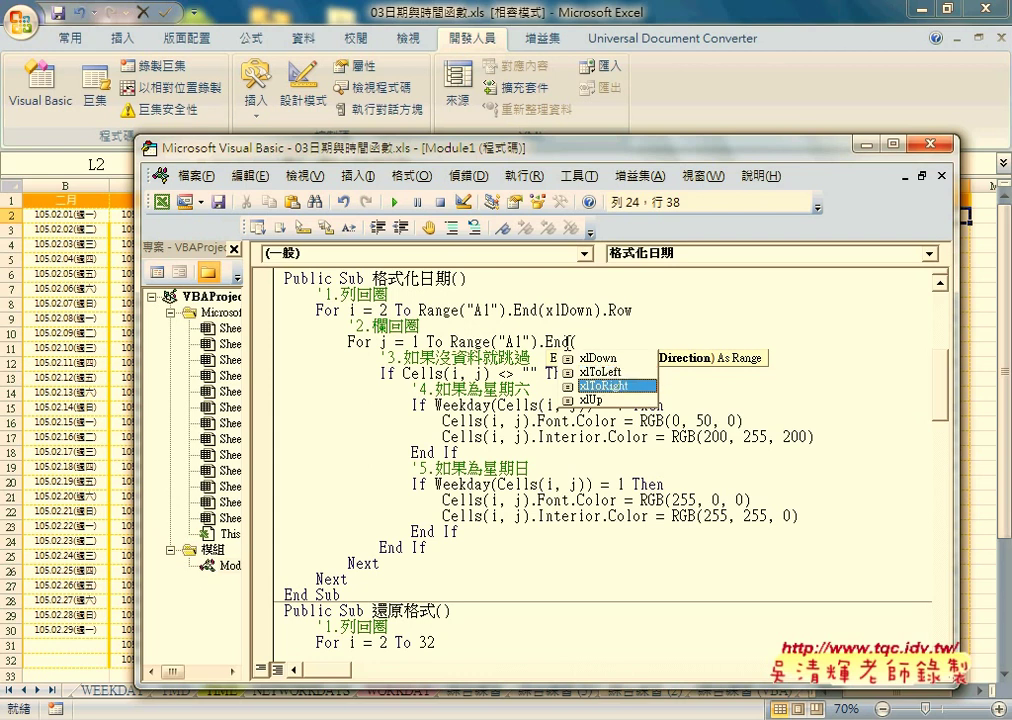
pyautogui.press('space')
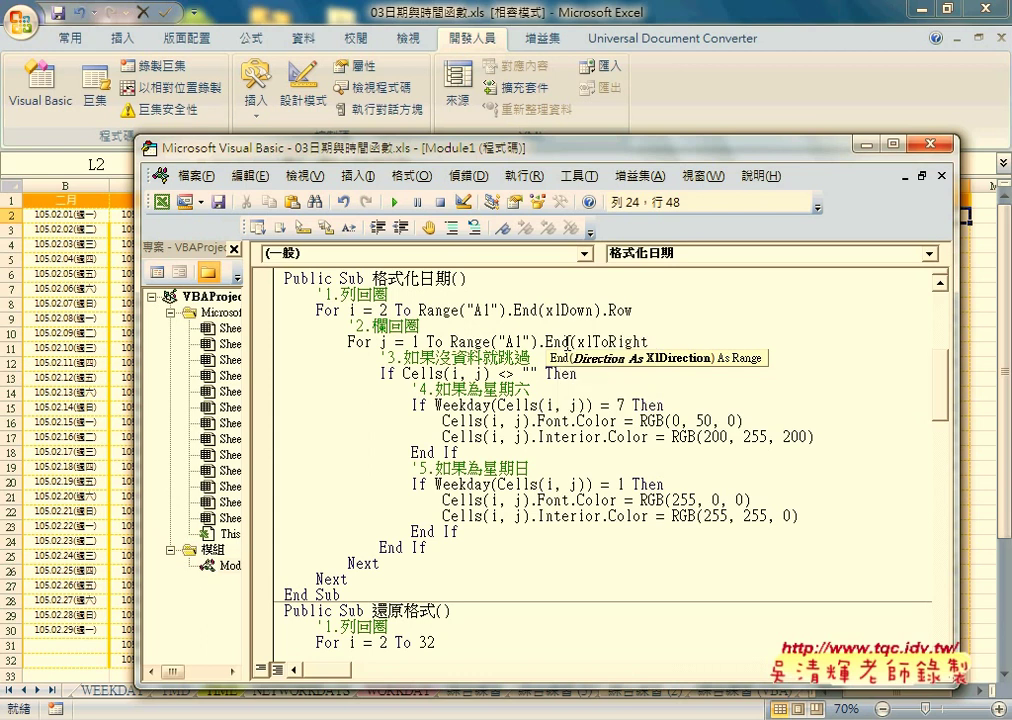
pyautogui.write(')')
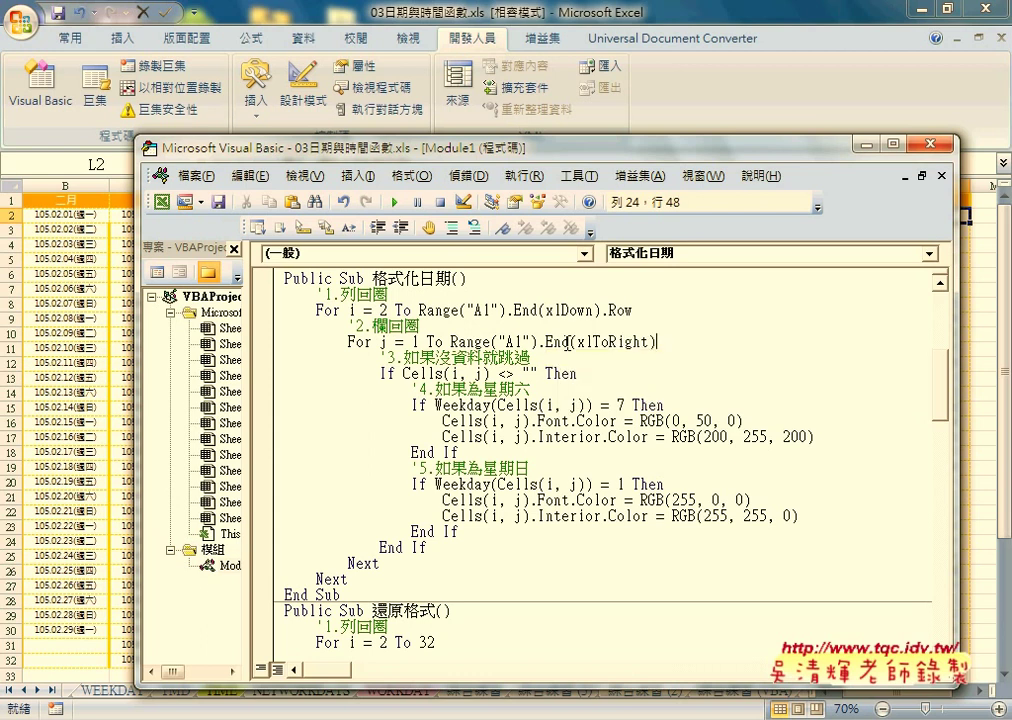
pyautogui.write('.')
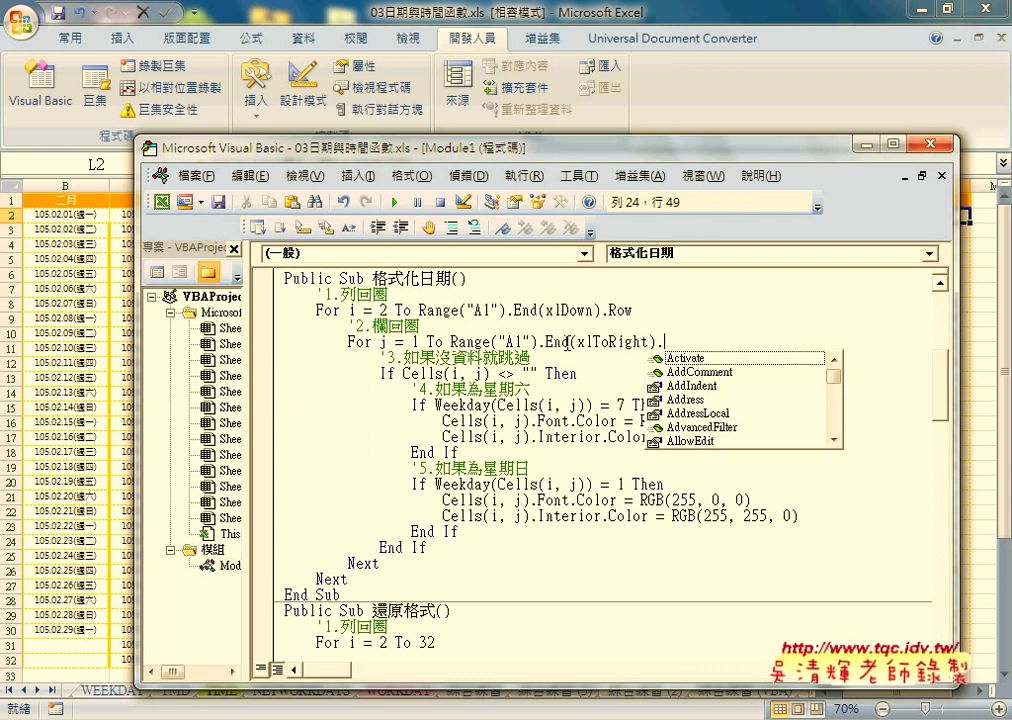
pyautogui.write('c')
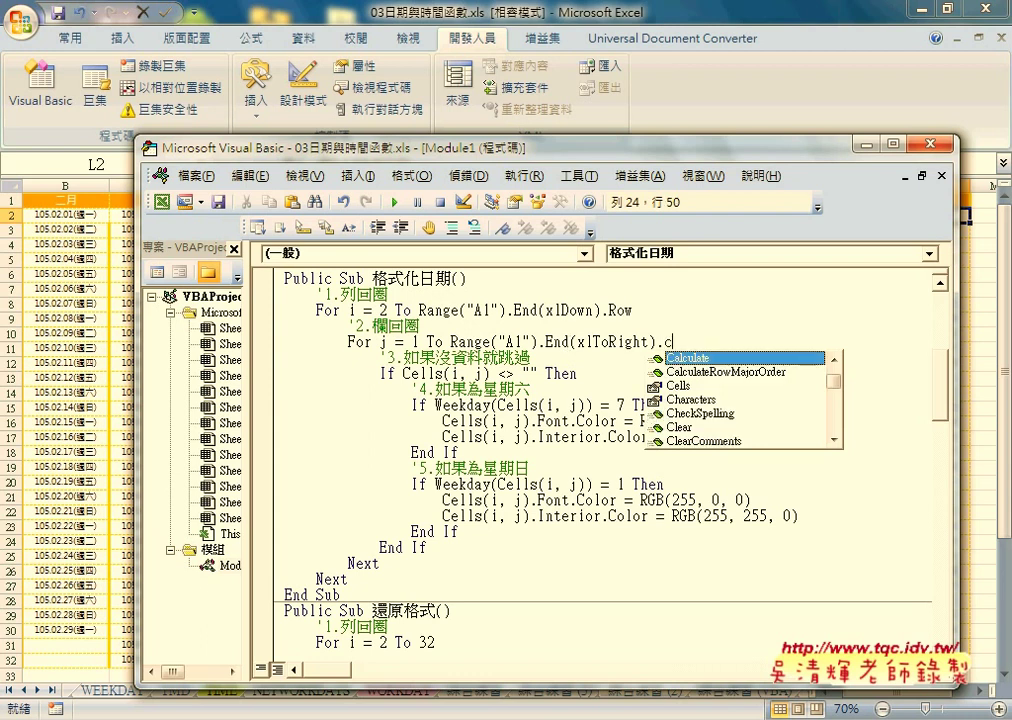
pyautogui.write('o')
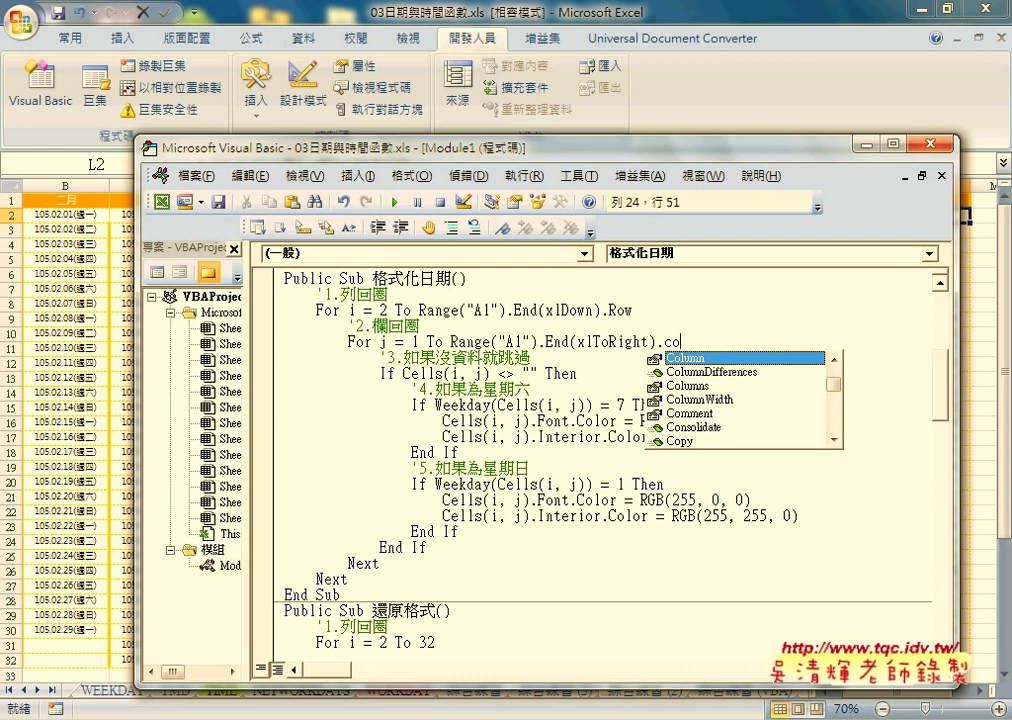
pyautogui.press('space')
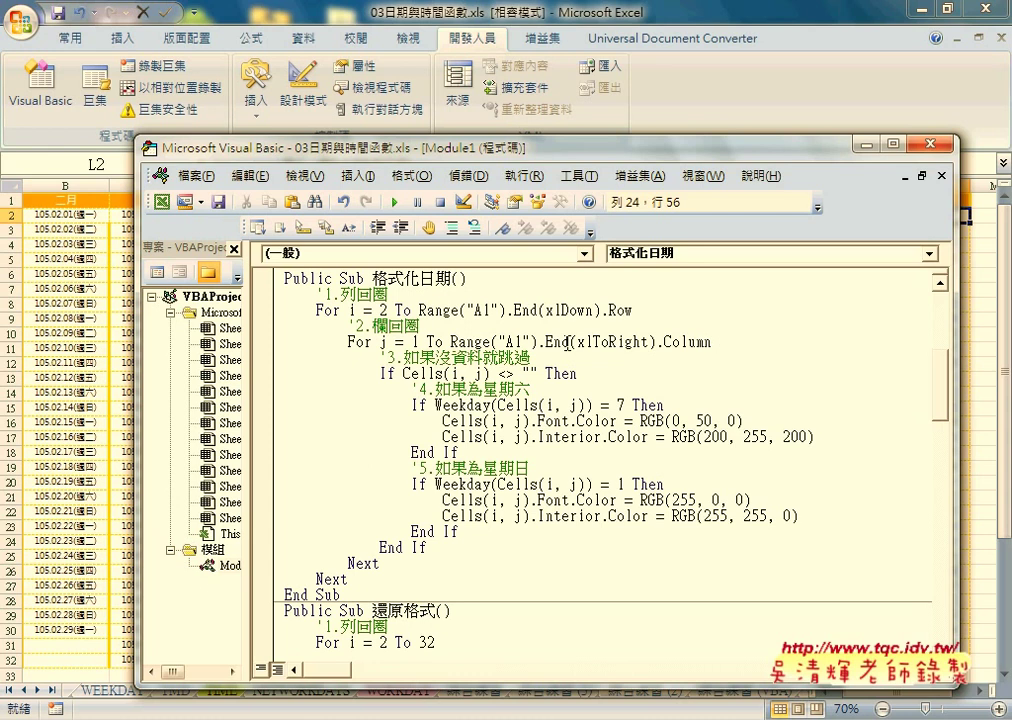
pyautogui.moveTo(451, 342); pyautogui.dragTo(712, 342)
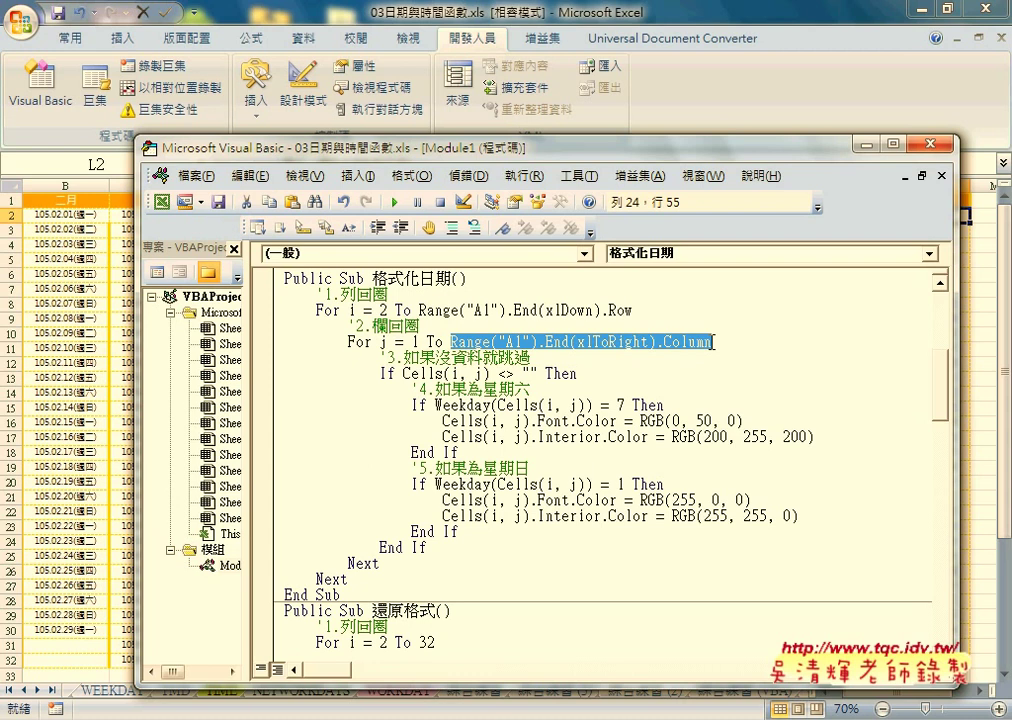
pyautogui.moveTo(419, 310); pyautogui.dragTo(630, 310)
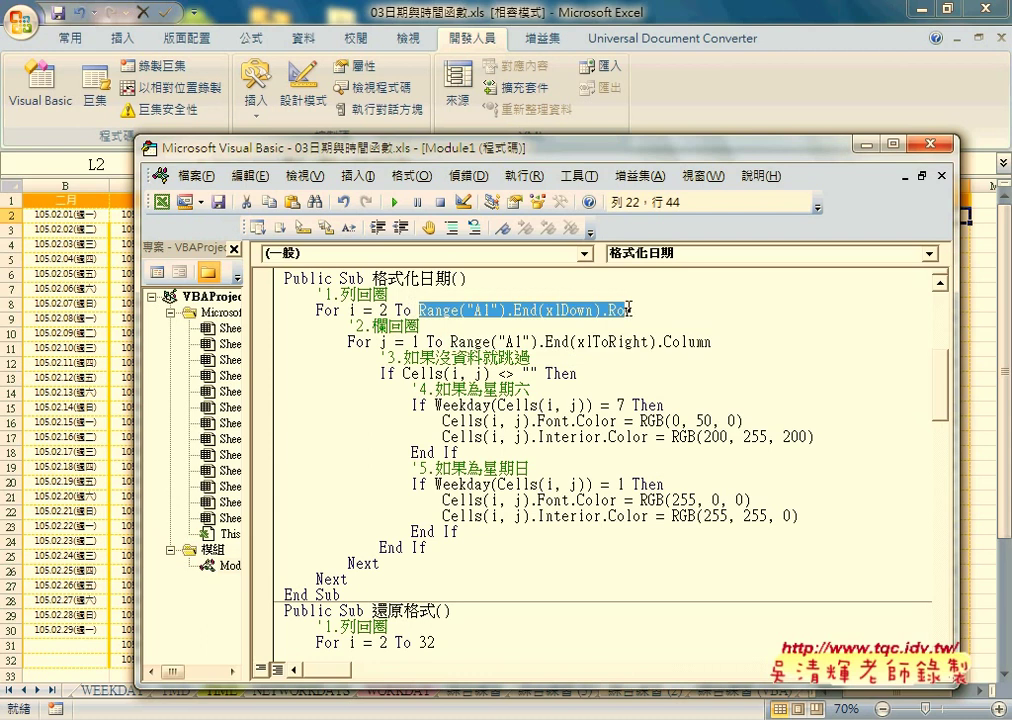
pyautogui.moveTo(451, 341); pyautogui.dragTo(713, 341)
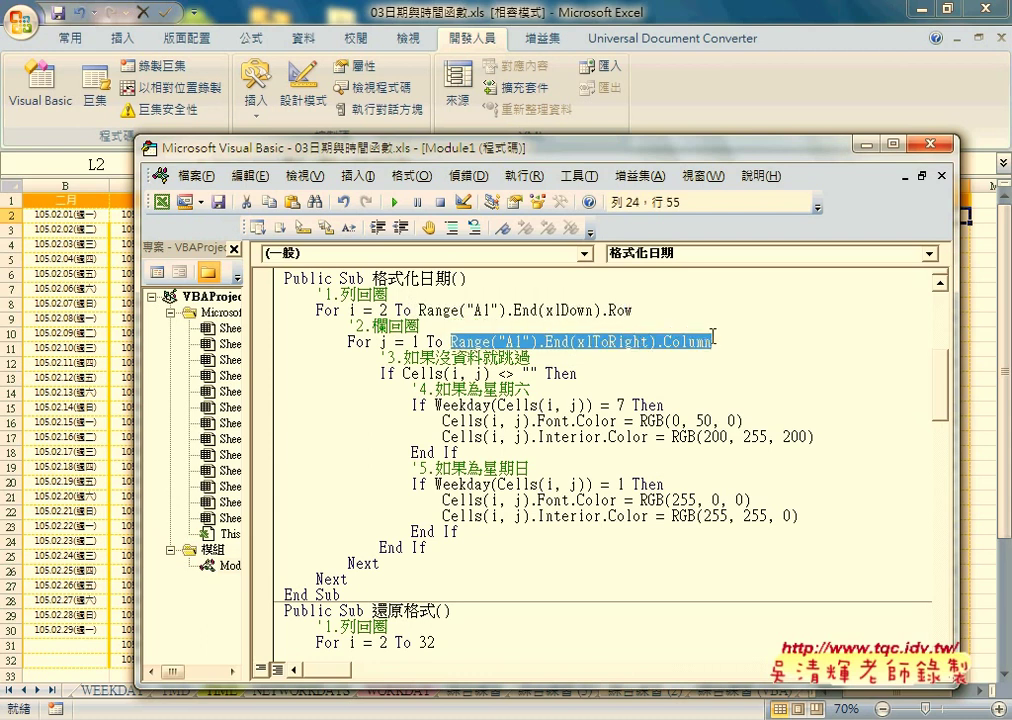